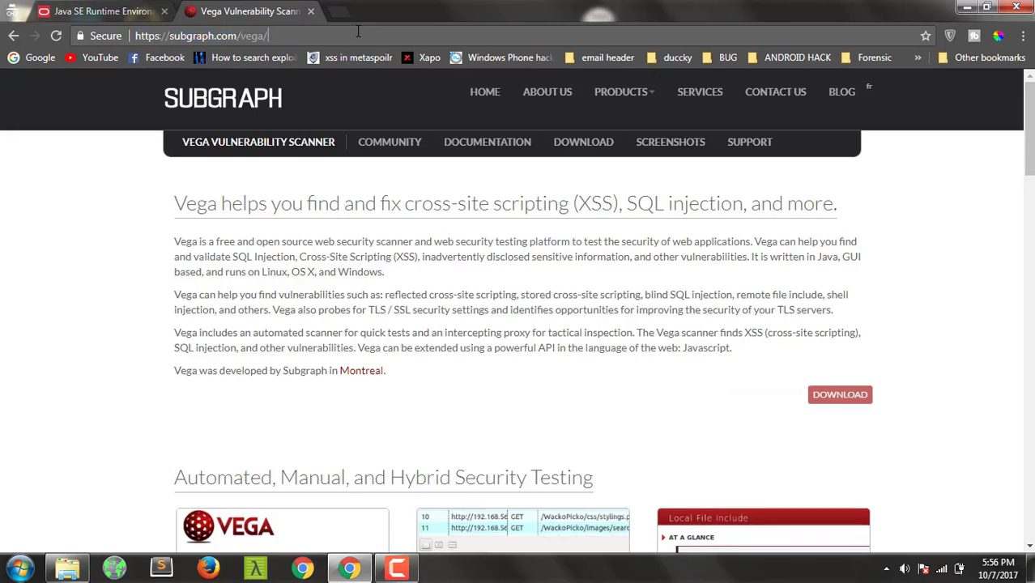
Examine the JRE 8u144 download list on Oracle's Java SE Runtime Environment page and return to the Vega page
{"action": "left_click", "coordinate": [136, 7]}
{"action": "left_click", "coordinate": [254, 13]}
{"action": "left_click", "coordinate": [143, 8]}
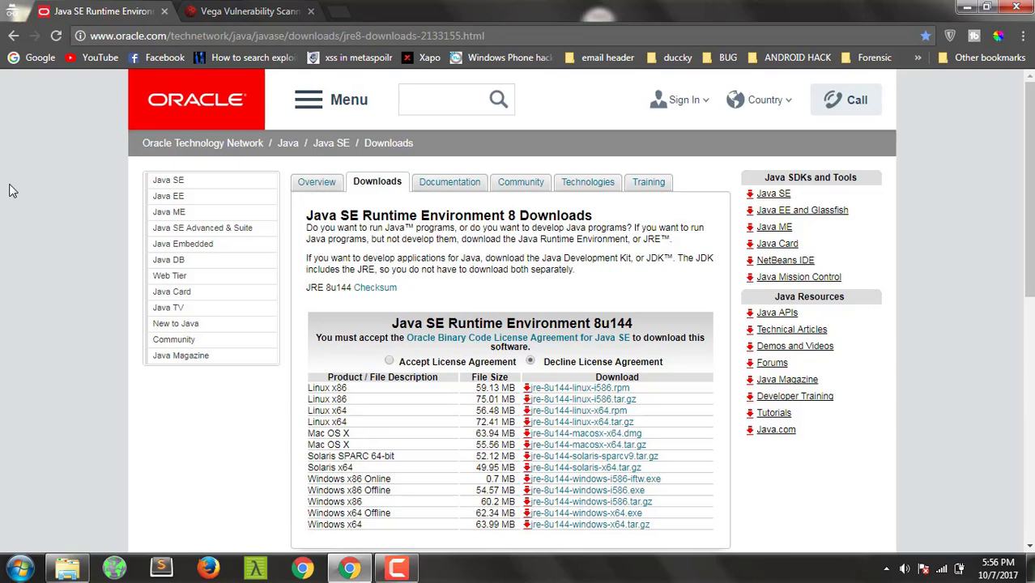
{"action": "scroll", "coordinate": [9, 186], "scroll_direction": "down", "scroll_amount": 3}
{"action": "scroll", "coordinate": [9, 186], "scroll_direction": "up", "scroll_amount": 3}
{"action": "scroll", "coordinate": [18, 294], "scroll_direction": "down", "scroll_amount": 5}
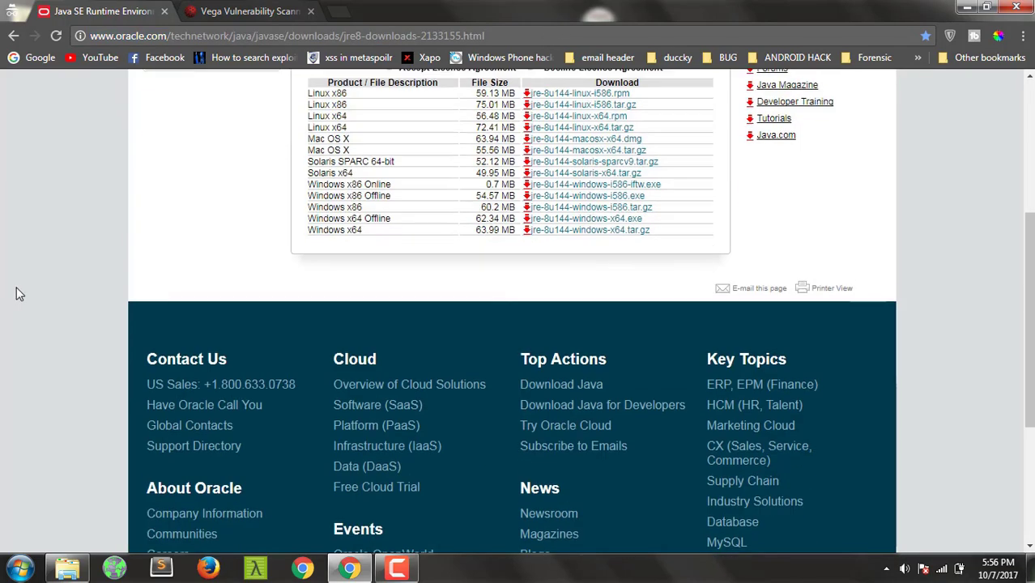
{"action": "scroll", "coordinate": [81, 280], "scroll_direction": "up", "scroll_amount": 2}
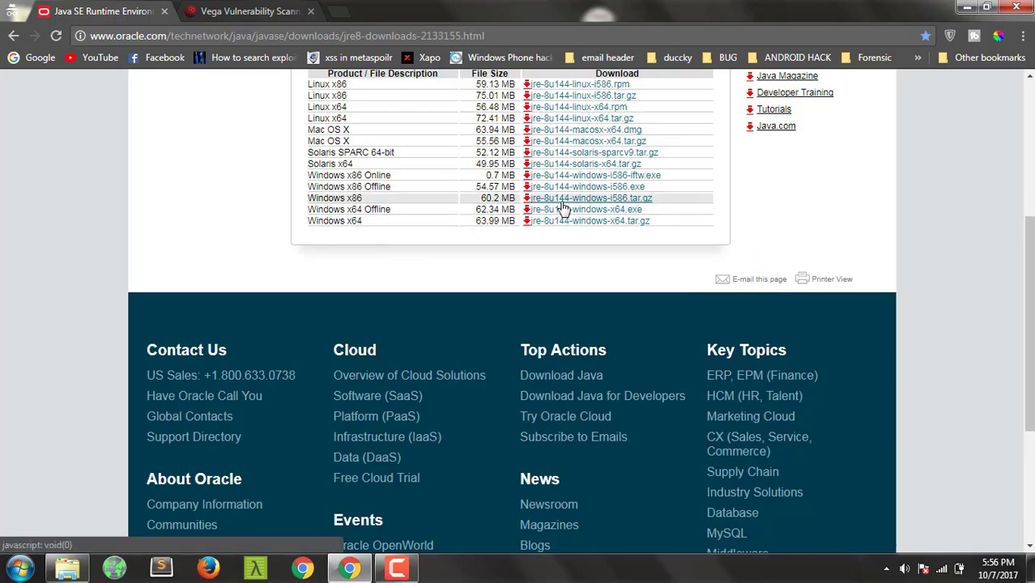
{"action": "left_click", "coordinate": [228, 10]}
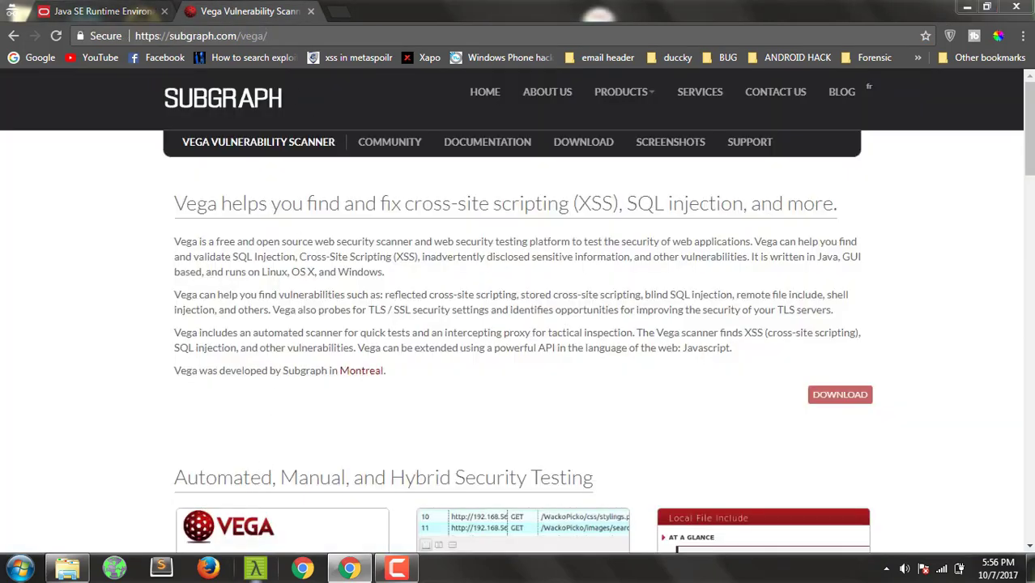
Switch to Cmder, run the java command to check the Java installation, and minimize the console
{"action": "left_click", "coordinate": [255, 568]}
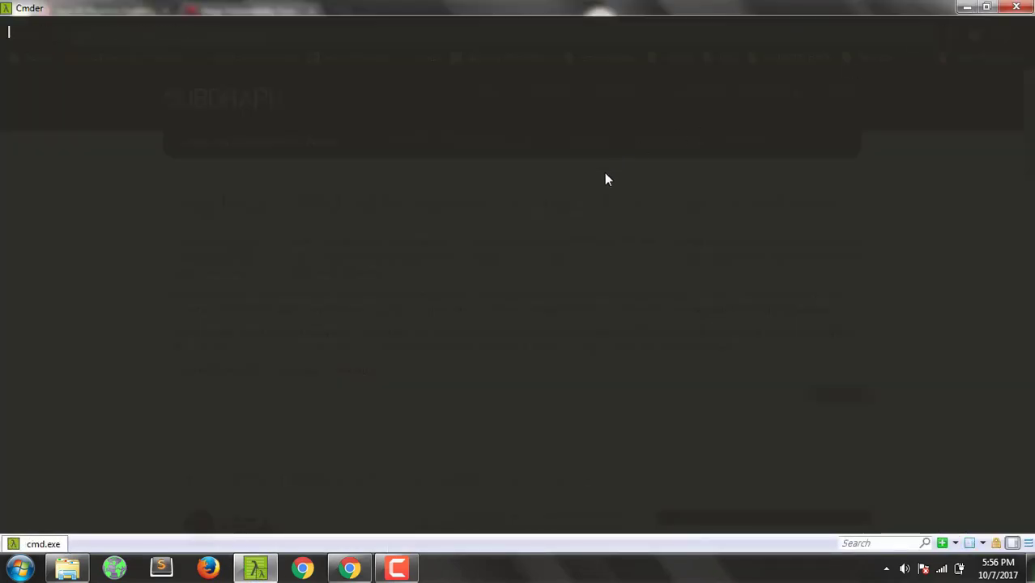
{"action": "left_click", "coordinate": [582, 184]}
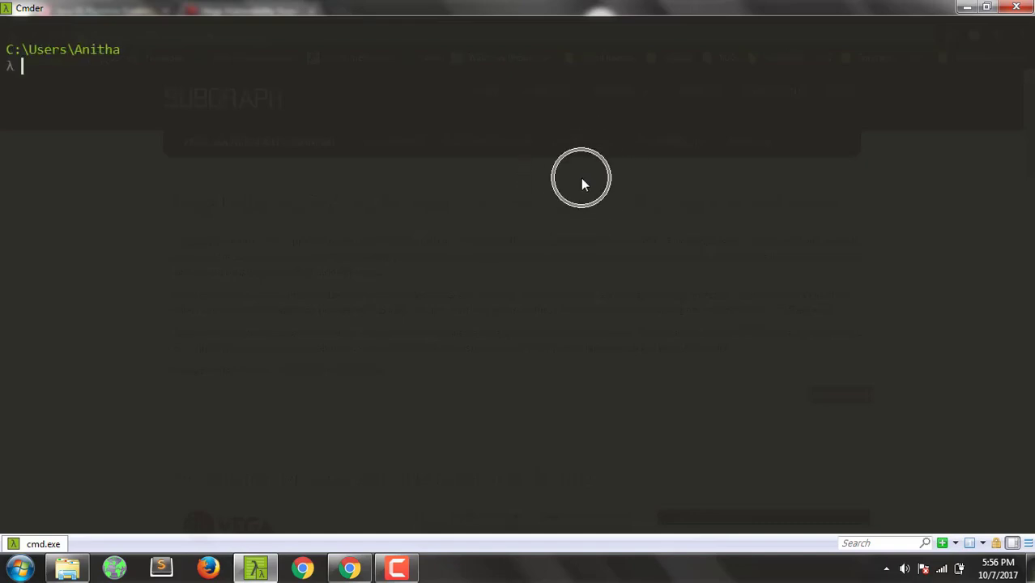
{"action": "type", "text": "java"}
{"action": "key", "text": "Return"}
{"action": "scroll", "coordinate": [366, 243], "scroll_direction": "up", "scroll_amount": 8}
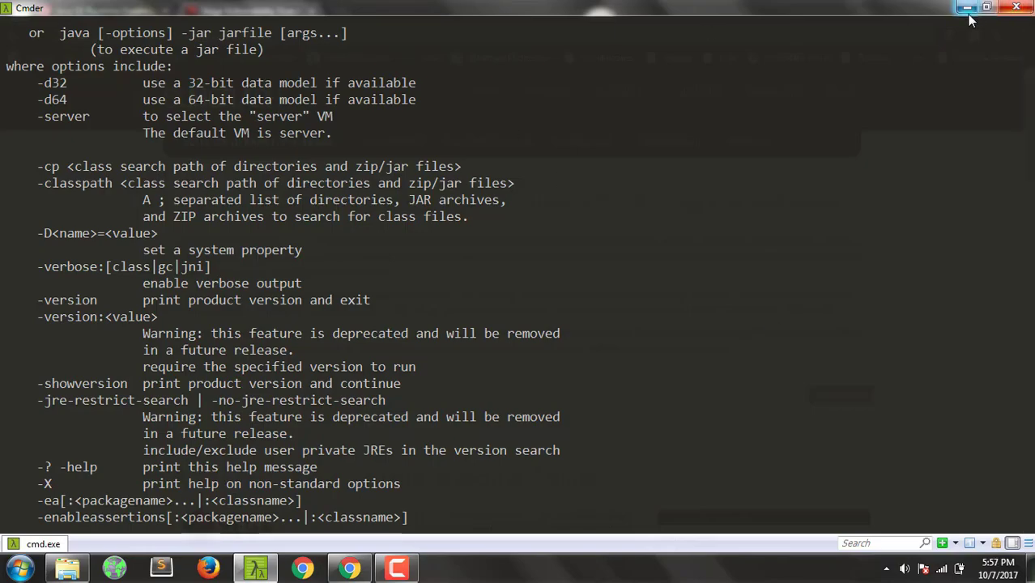
{"action": "left_click", "coordinate": [968, 9]}
Switch to Windows Explorer, look through the Program Files folder on drive C, and return to the drive's root
{"action": "left_click", "coordinate": [67, 569]}
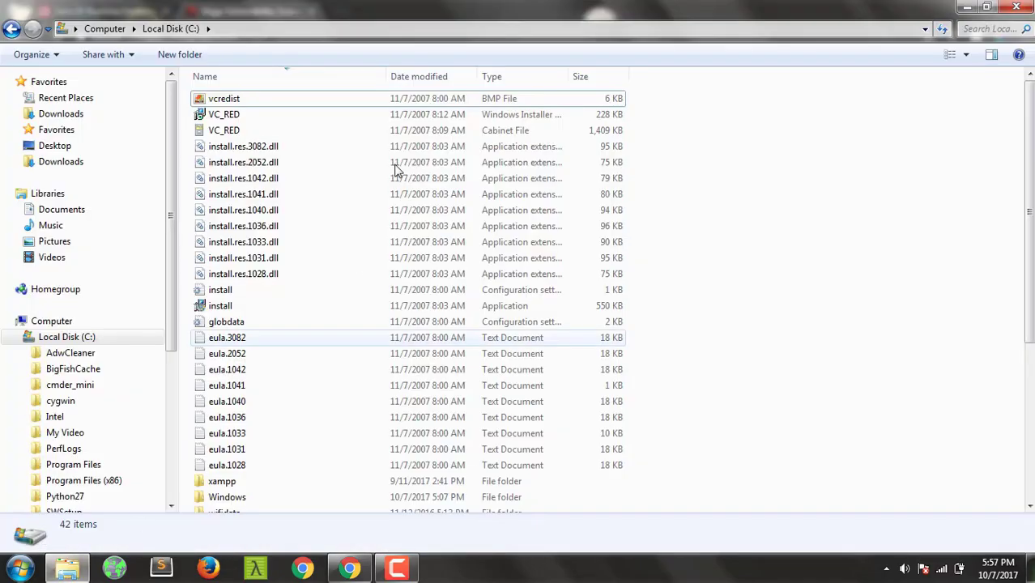
{"action": "left_click_drag", "start_coordinate": [1027, 228], "coordinate": [1026, 395]}
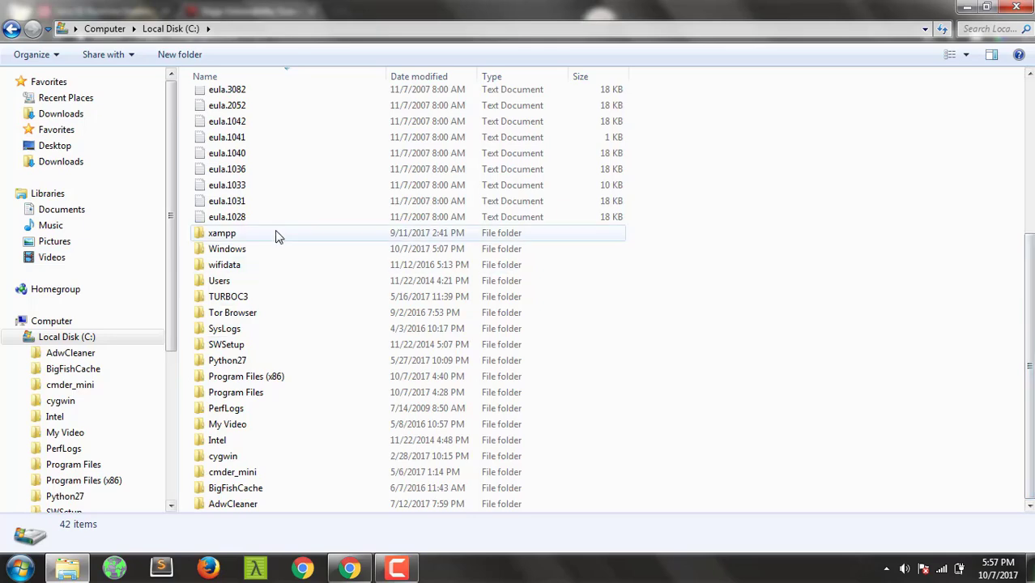
{"action": "double_click", "coordinate": [290, 392]}
{"action": "scroll", "coordinate": [320, 356], "scroll_direction": "down", "scroll_amount": 5}
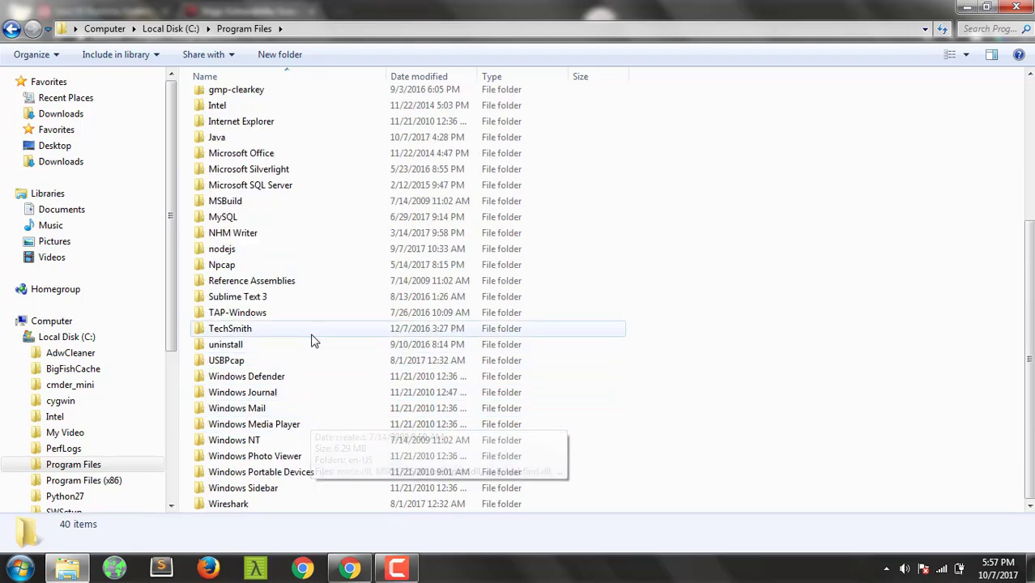
{"action": "scroll", "coordinate": [312, 340], "scroll_direction": "up", "scroll_amount": 1}
{"action": "scroll", "coordinate": [312, 243], "scroll_direction": "up", "scroll_amount": 4}
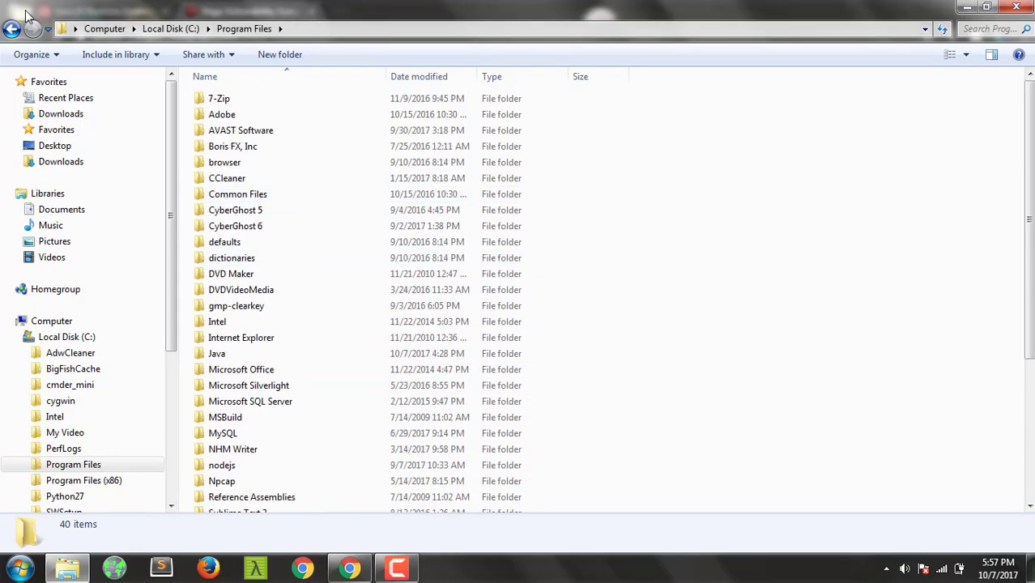
{"action": "key", "text": "BackSpace"}
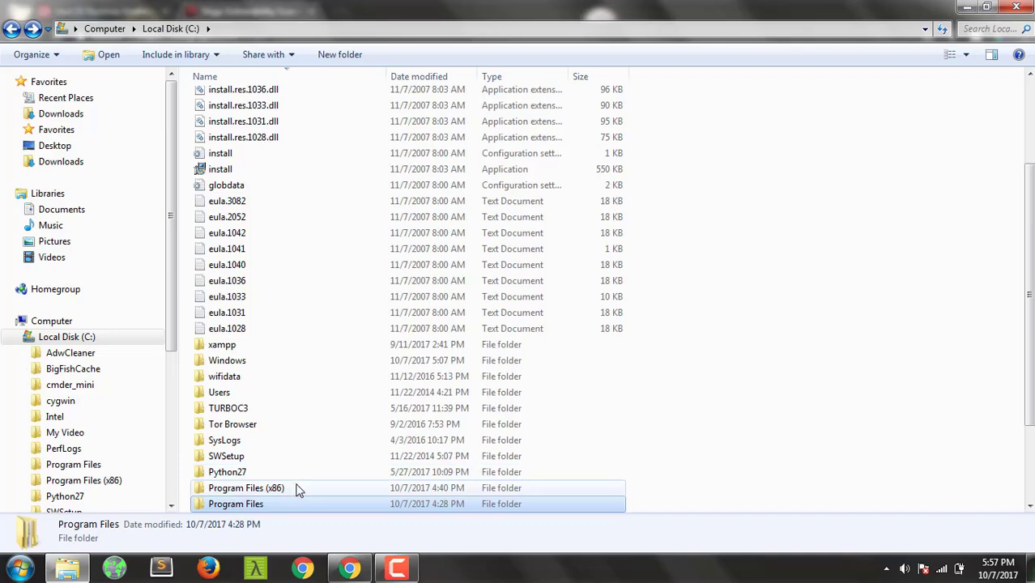
Check the full path of the bin folder inside Program Files (x86)\Java\jre1.8.0_101 and minimize the file window
{"action": "double_click", "coordinate": [299, 488]}
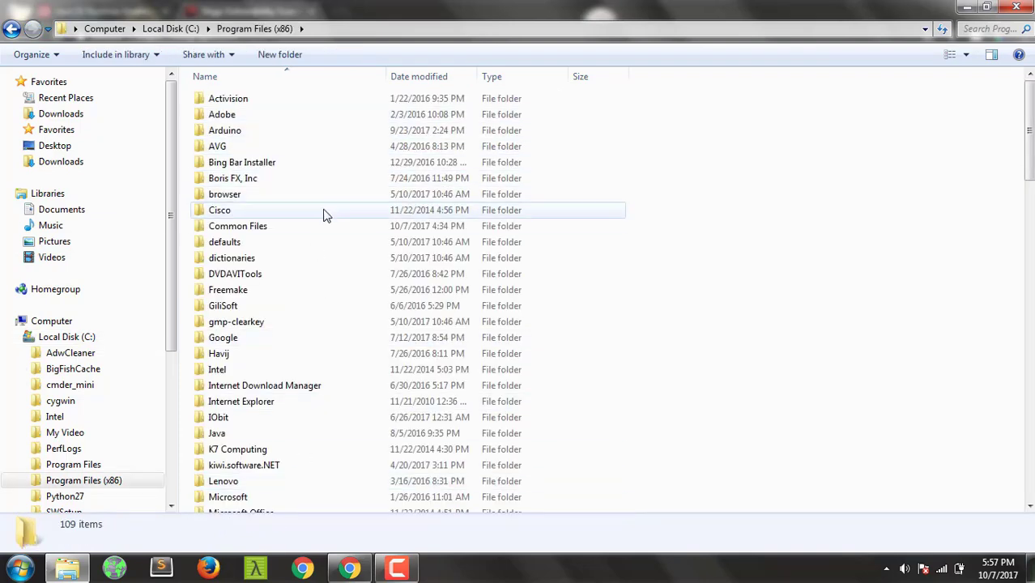
{"action": "double_click", "coordinate": [266, 433]}
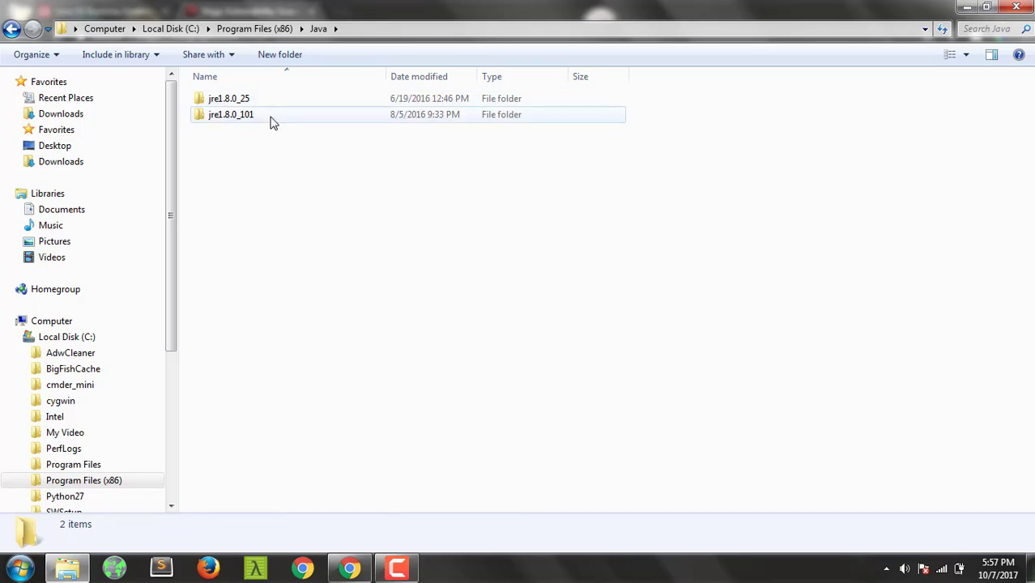
{"action": "double_click", "coordinate": [273, 115]}
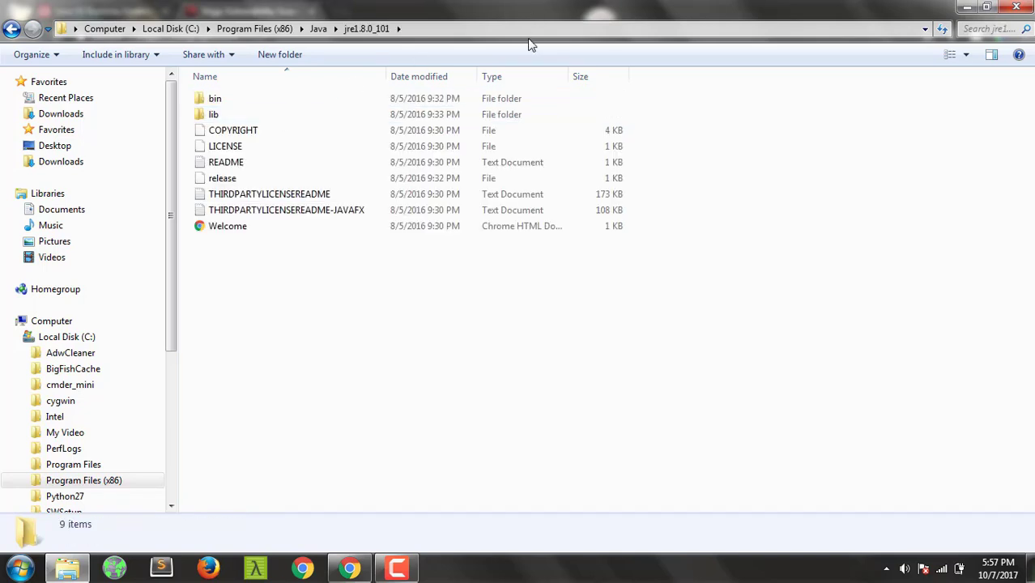
{"action": "double_click", "coordinate": [213, 99]}
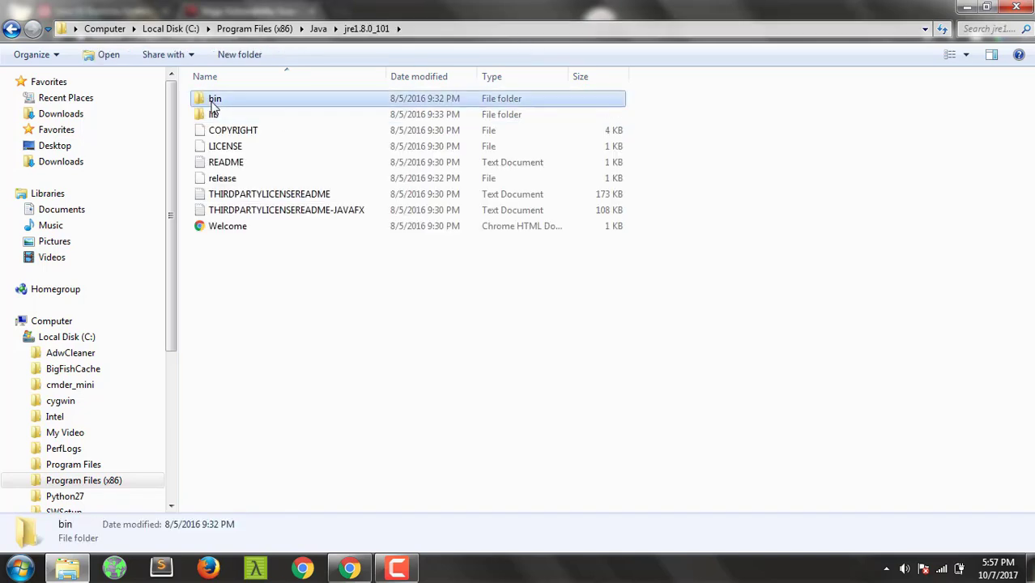
{"action": "left_click", "coordinate": [512, 31]}
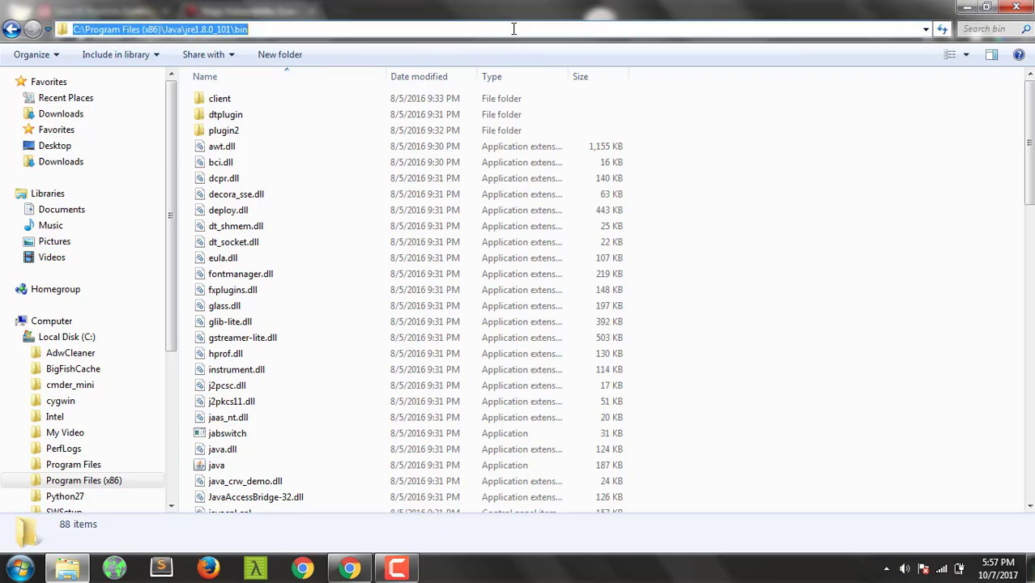
{"action": "left_click", "coordinate": [967, 7]}
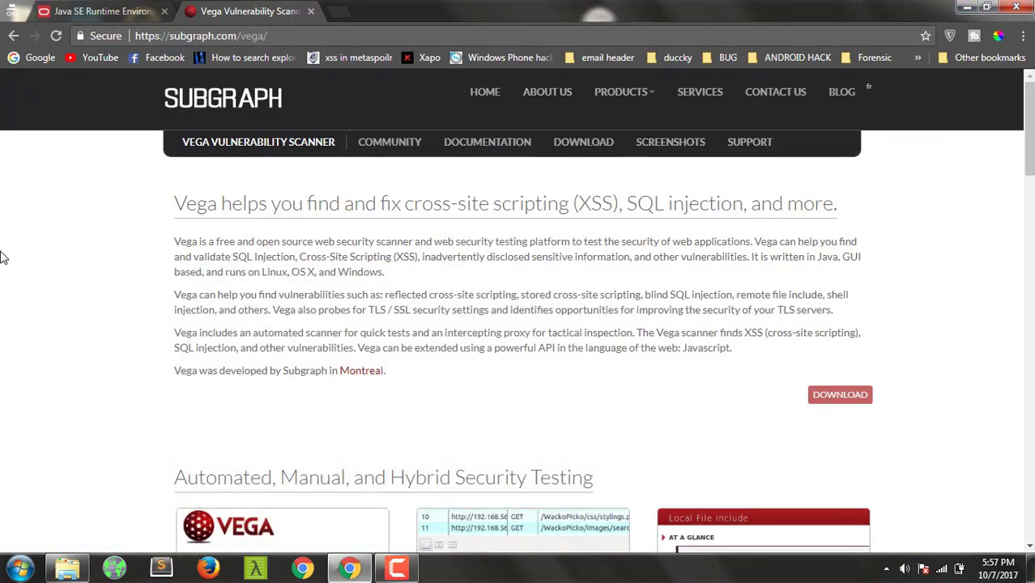
{"action": "double_click", "coordinate": [612, 16]}
{"action": "left_click_drag", "start_coordinate": [794, 121], "coordinate": [688, 29]}
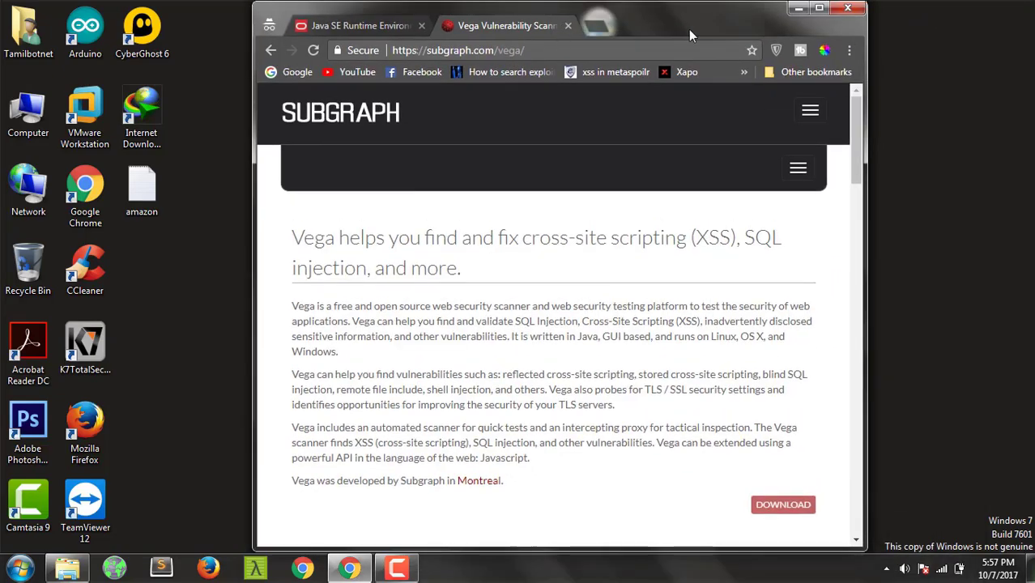
{"action": "left_click", "coordinate": [818, 9]}
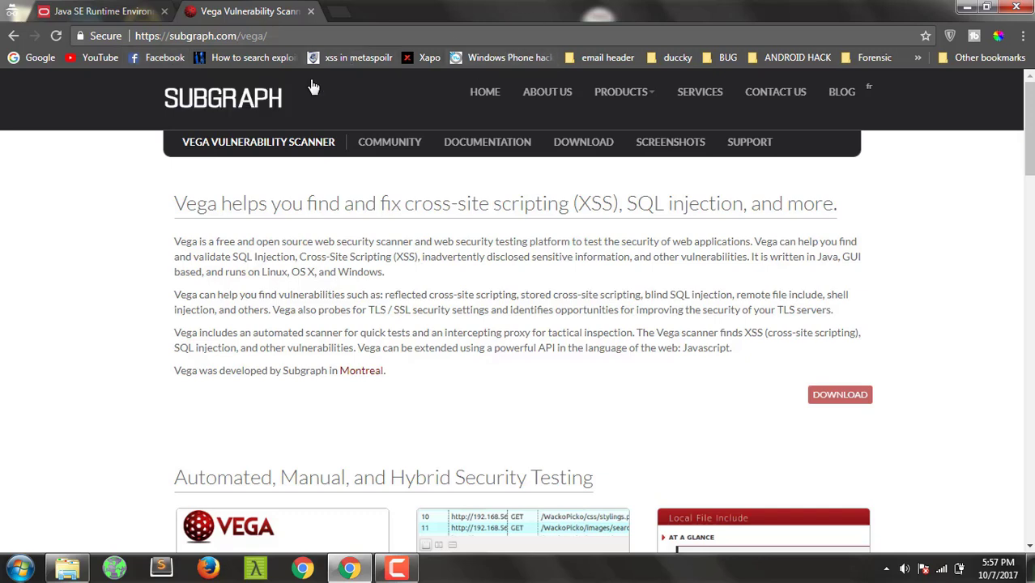
Open Vega's download page and read the Windows 32-bit JRE note under Vega Requirements (1.0) / Troubleshooting
{"action": "left_click", "coordinate": [591, 142]}
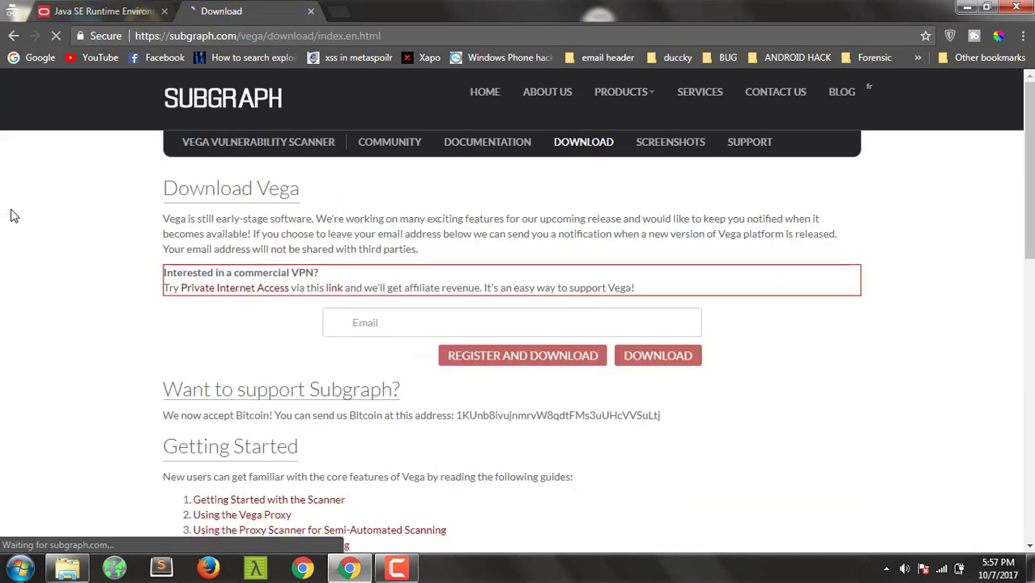
{"action": "scroll", "coordinate": [47, 227], "scroll_direction": "down", "scroll_amount": 1}
{"action": "scroll", "coordinate": [56, 227], "scroll_direction": "down", "scroll_amount": 5}
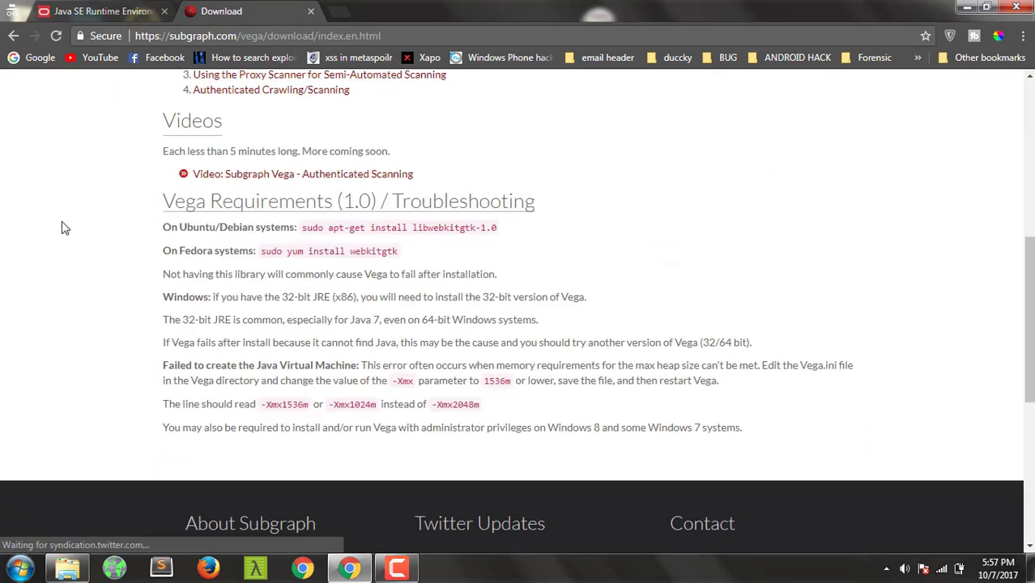
{"action": "scroll", "coordinate": [62, 227], "scroll_direction": "up", "scroll_amount": 2}
{"action": "scroll", "coordinate": [57, 243], "scroll_direction": "down", "scroll_amount": 6}
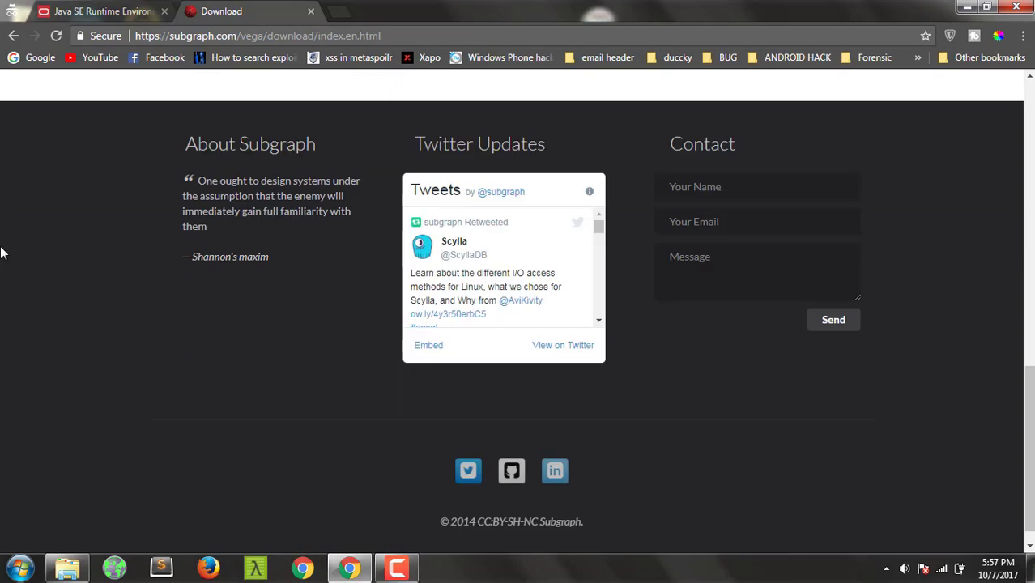
{"action": "scroll", "coordinate": [56, 243], "scroll_direction": "up", "scroll_amount": 4}
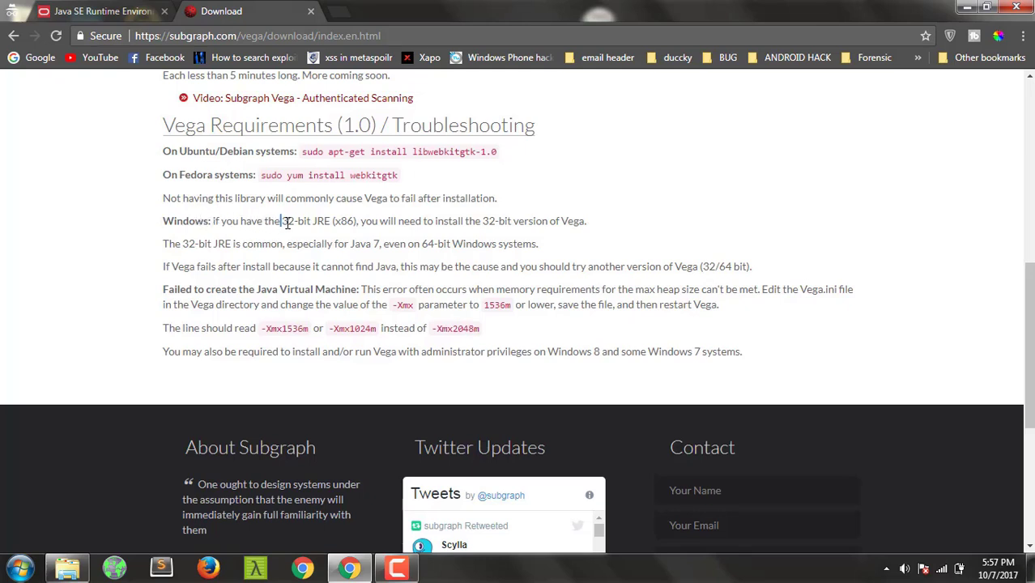
{"action": "left_click_drag", "start_coordinate": [285, 223], "coordinate": [298, 222]}
{"action": "left_click", "coordinate": [323, 221]}
Display the Vega installer links for all platforms without registering an email address
{"action": "scroll", "coordinate": [3, 236], "scroll_direction": "up", "scroll_amount": 8}
{"action": "scroll", "coordinate": [3, 236], "scroll_direction": "down", "scroll_amount": 3}
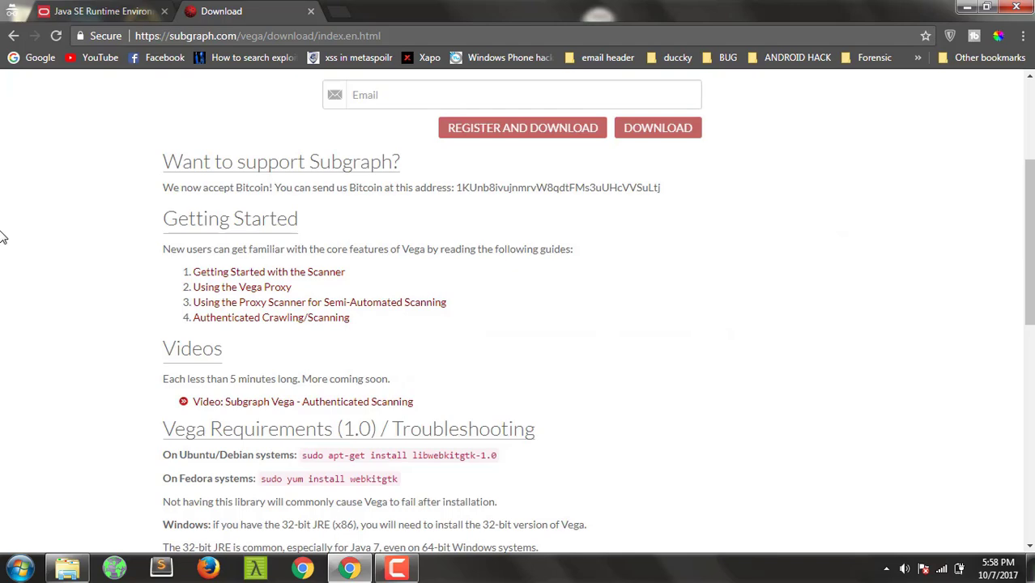
{"action": "scroll", "coordinate": [3, 237], "scroll_direction": "down", "scroll_amount": 2}
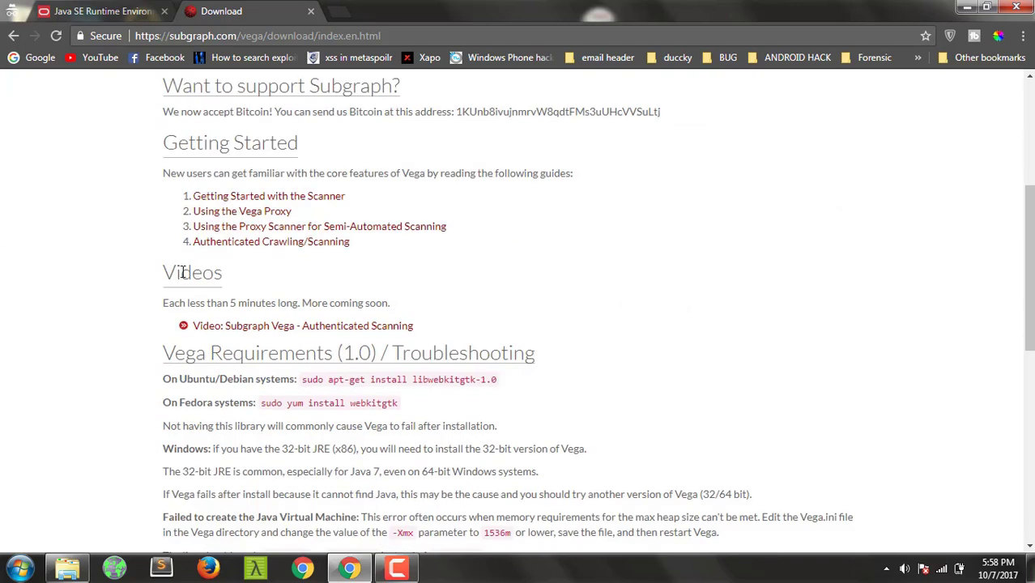
{"action": "scroll", "coordinate": [3, 199], "scroll_direction": "up", "scroll_amount": 3}
{"action": "scroll", "coordinate": [3, 199], "scroll_direction": "up", "scroll_amount": 1}
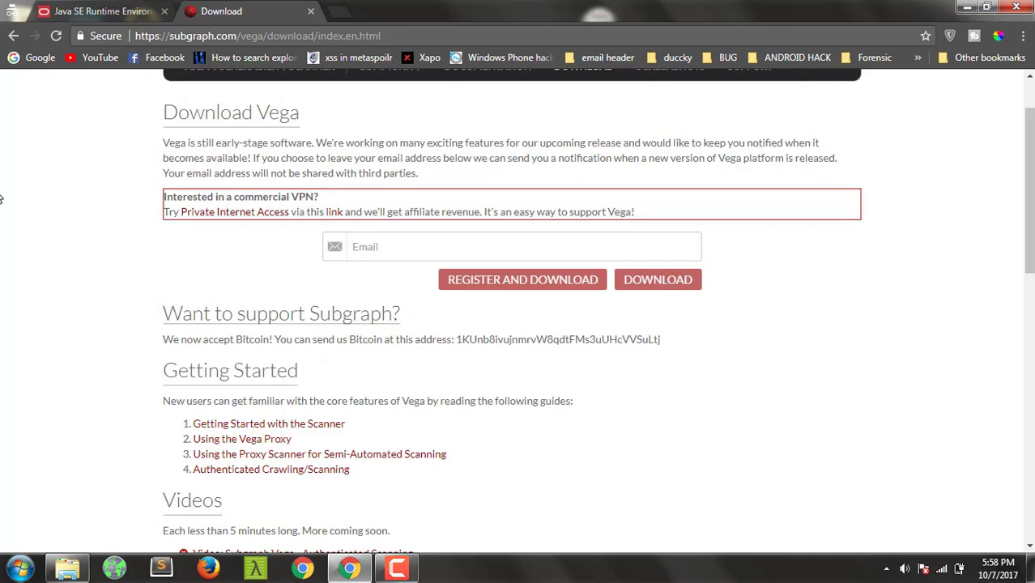
{"action": "scroll", "coordinate": [2, 199], "scroll_direction": "down", "scroll_amount": 6}
{"action": "scroll", "coordinate": [4, 204], "scroll_direction": "up", "scroll_amount": 1}
{"action": "scroll", "coordinate": [3, 204], "scroll_direction": "up", "scroll_amount": 3}
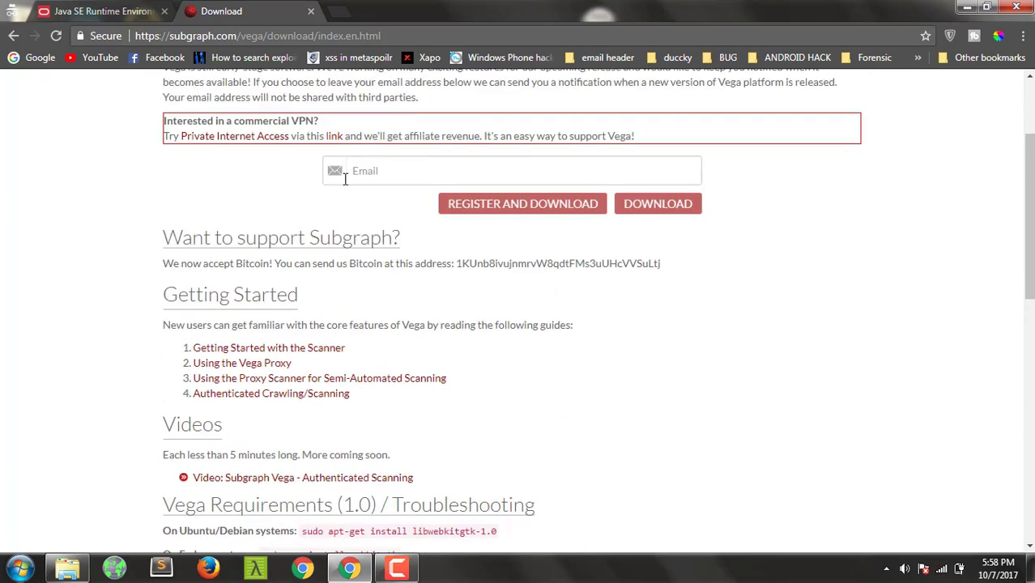
{"action": "left_click", "coordinate": [658, 204]}
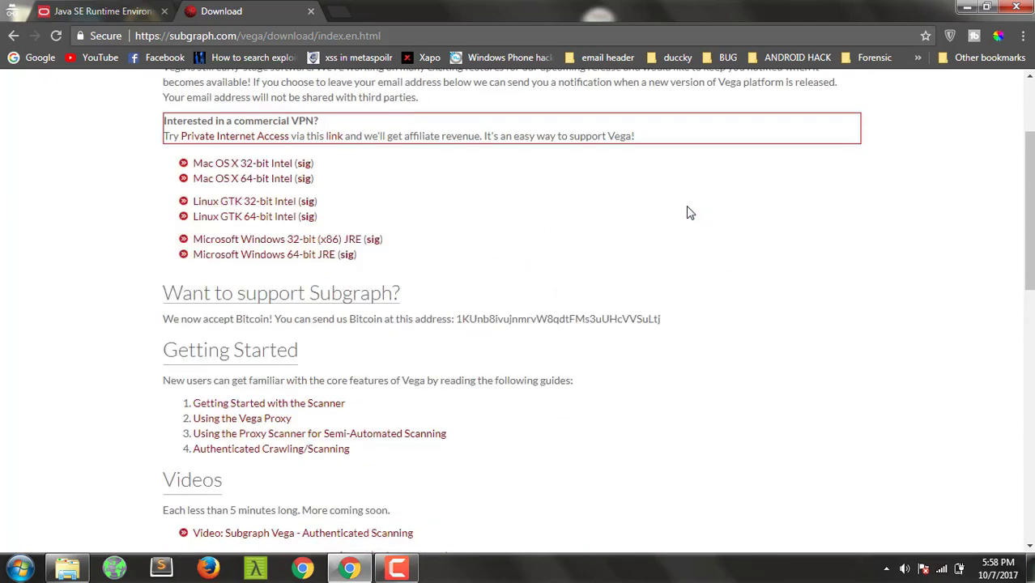
Start downloading the Microsoft Windows 64-bit JRE build of Vega through a new tab, and cancel the VegaSetup64.exe download
{"action": "right_click", "coordinate": [258, 258]}
{"action": "left_click", "coordinate": [324, 264]}
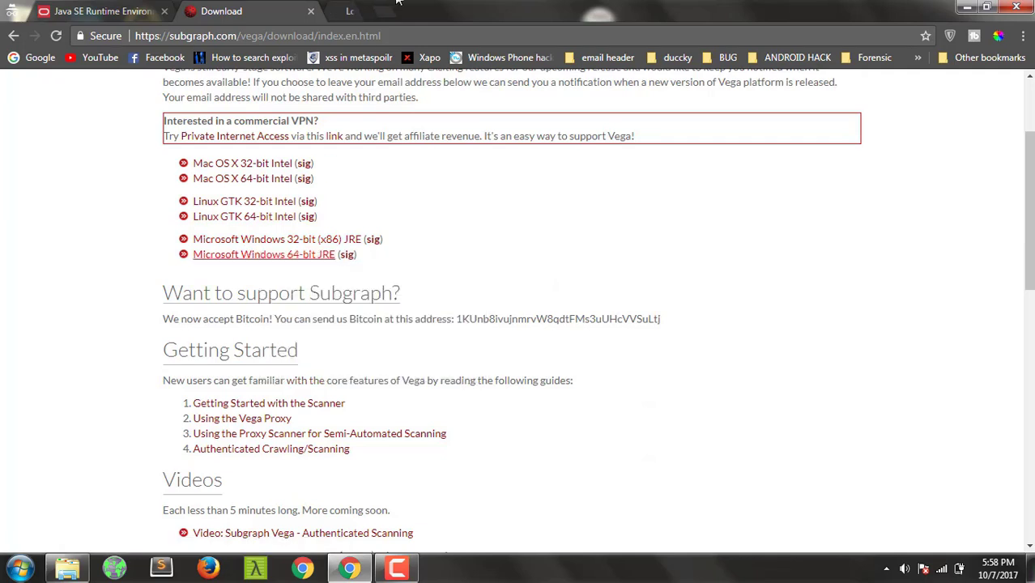
{"action": "left_click", "coordinate": [397, 4]}
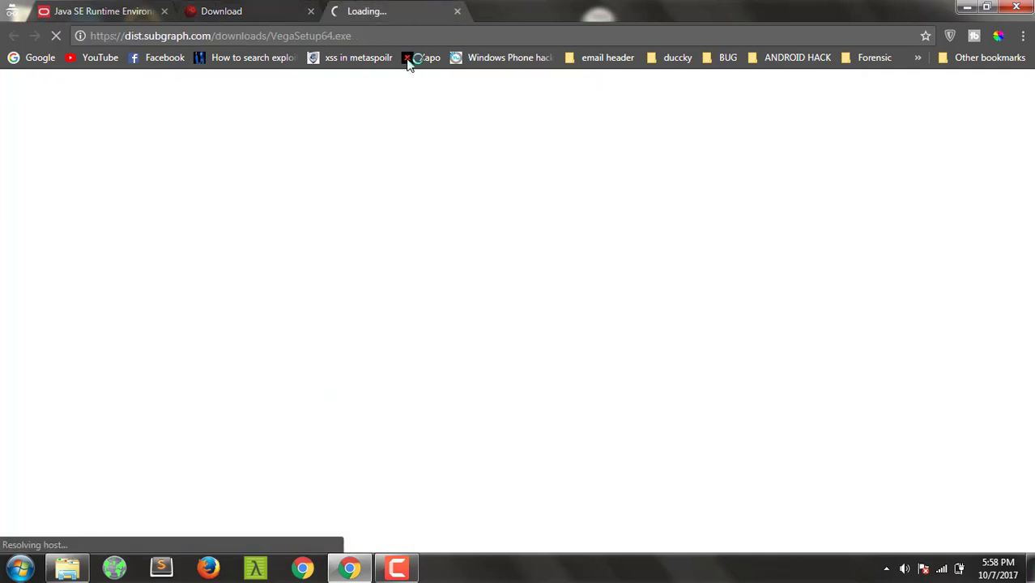
{"action": "left_click", "coordinate": [457, 14]}
{"action": "left_click", "coordinate": [157, 534]}
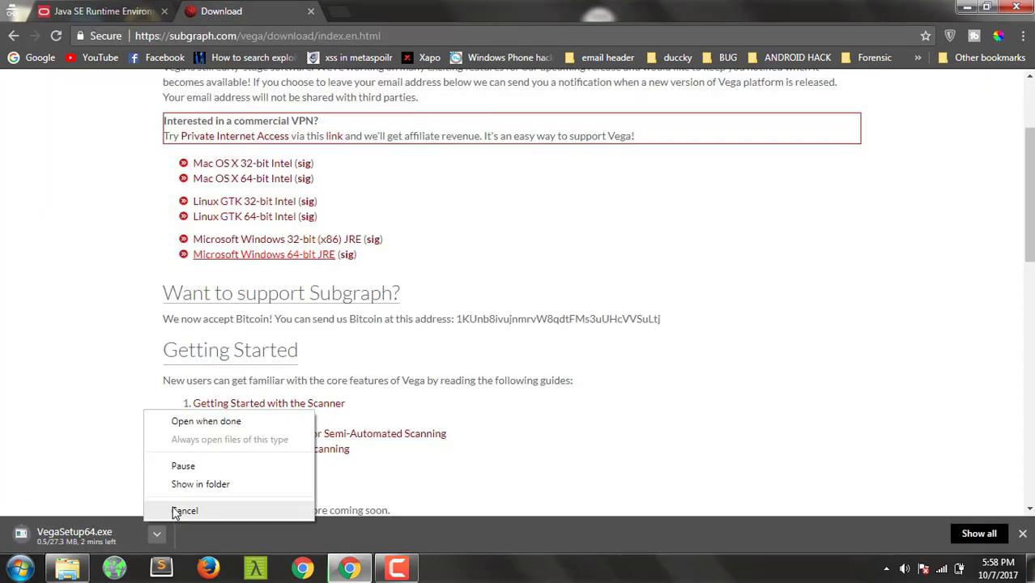
{"action": "left_click", "coordinate": [175, 513]}
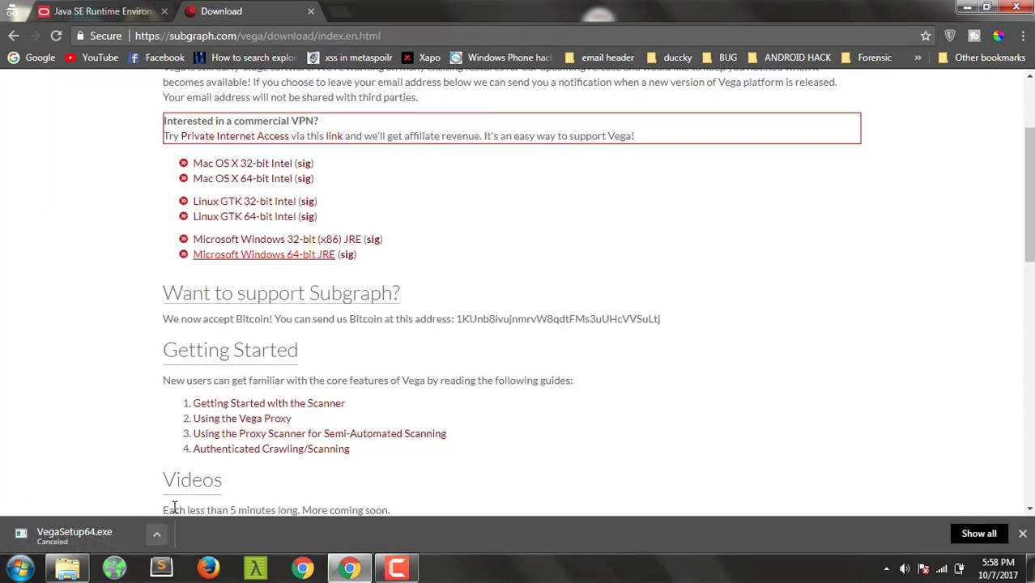
Minimize the browser to reach the VegaSetup64 installer on the desktop, and refresh the desktop
{"action": "left_click", "coordinate": [965, 7]}
{"action": "right_click", "coordinate": [468, 114]}
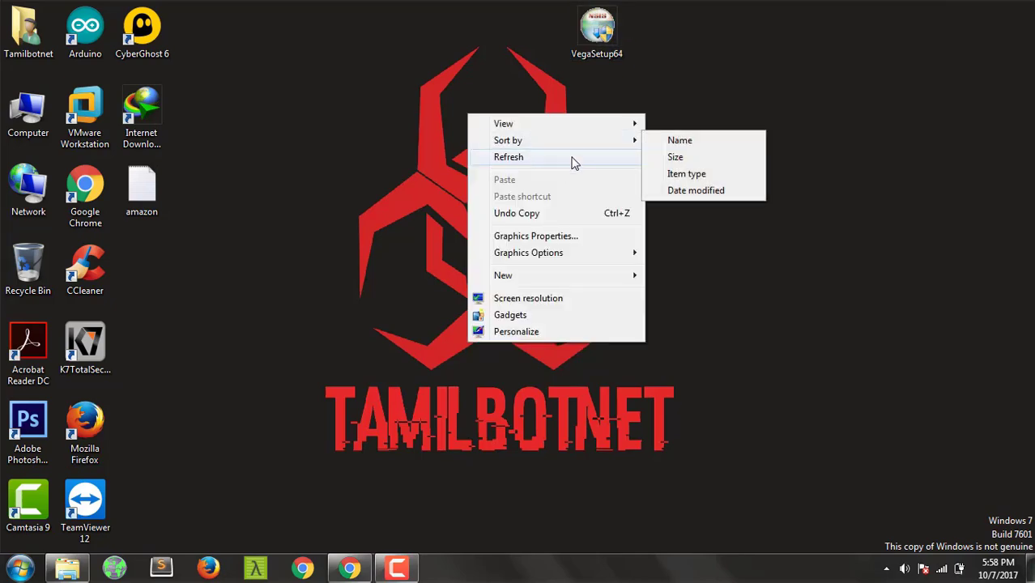
{"action": "left_click", "coordinate": [574, 163]}
{"action": "right_click", "coordinate": [574, 159]}
{"action": "left_click", "coordinate": [629, 197]}
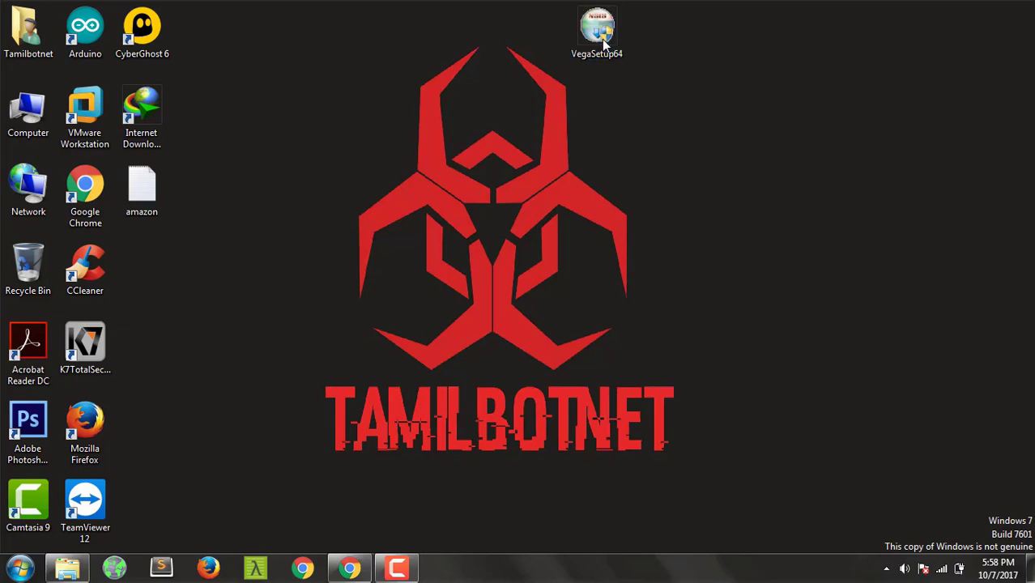
{"action": "right_click", "coordinate": [347, 117]}
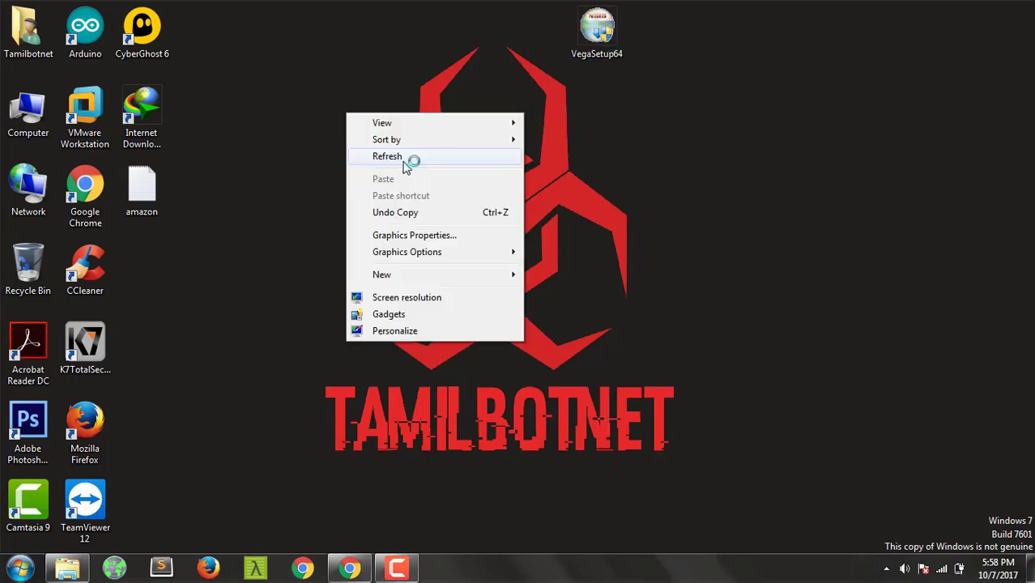
{"action": "left_click", "coordinate": [411, 153]}
{"action": "right_click", "coordinate": [409, 160]}
{"action": "right_click", "coordinate": [444, 208]}
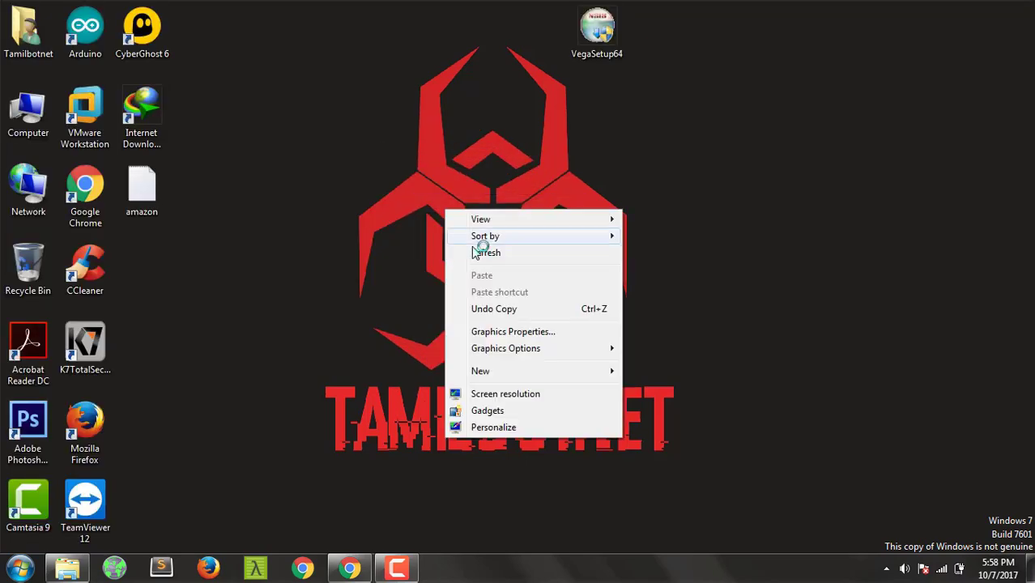
{"action": "left_click", "coordinate": [480, 256]}
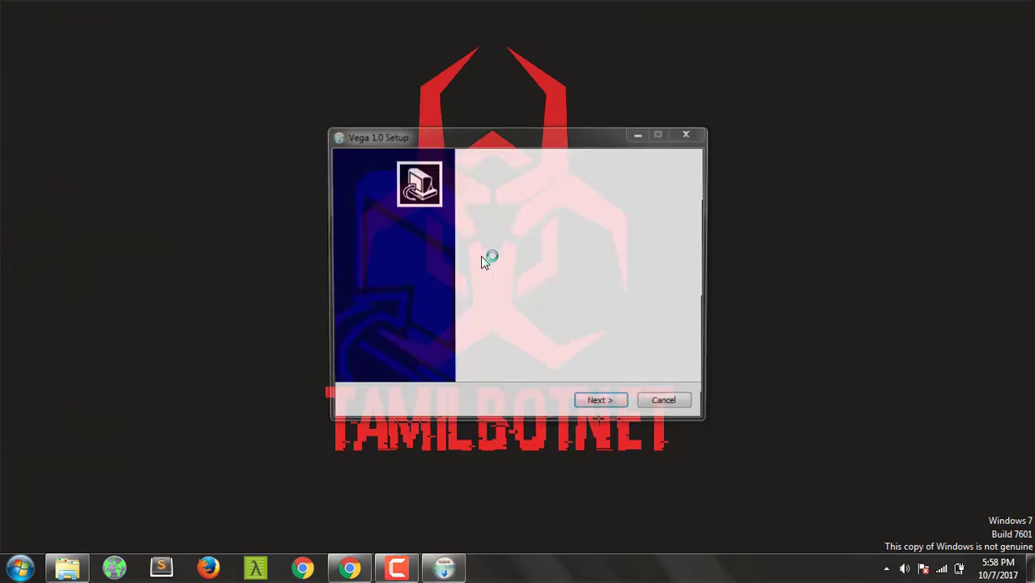
Accept the Vega 1.0 license agreement and install the program in C:\Program Files (x86)\Vega
{"action": "left_click", "coordinate": [606, 406]}
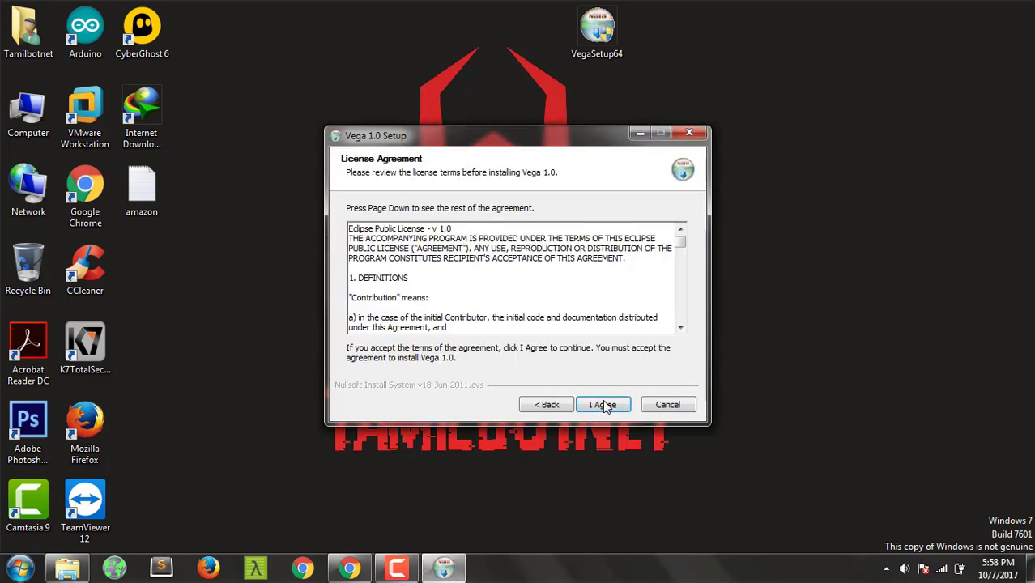
{"action": "left_click", "coordinate": [606, 405]}
{"action": "right_click", "coordinate": [852, 86]}
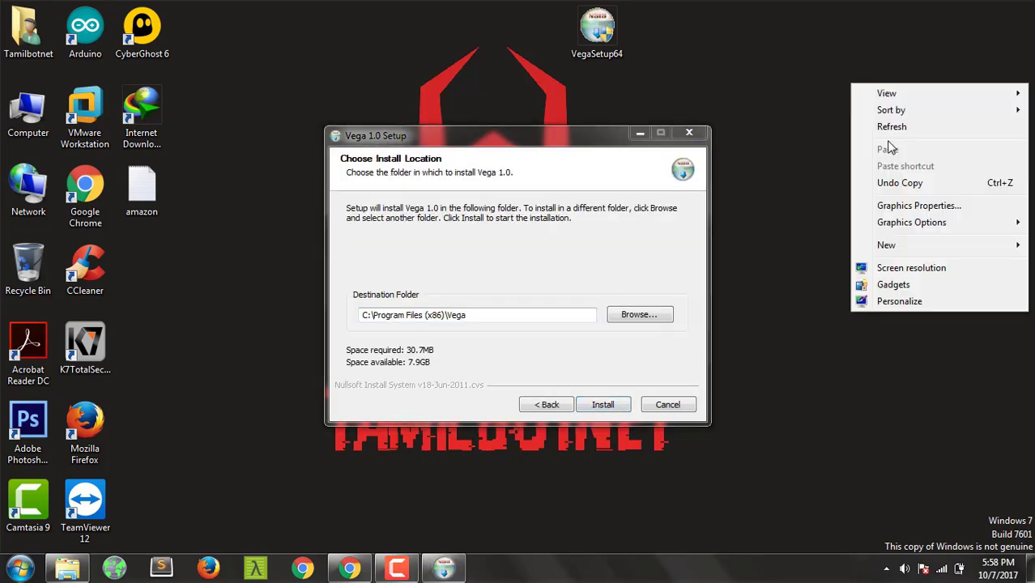
{"action": "left_click", "coordinate": [895, 127]}
{"action": "right_click", "coordinate": [907, 130]}
{"action": "left_click", "coordinate": [908, 167]}
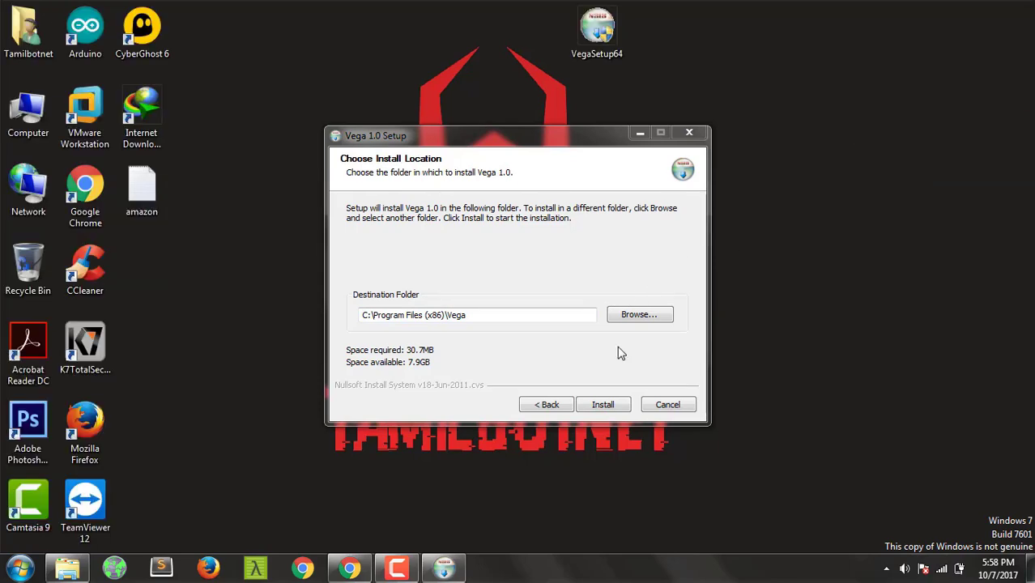
{"action": "left_click", "coordinate": [611, 407]}
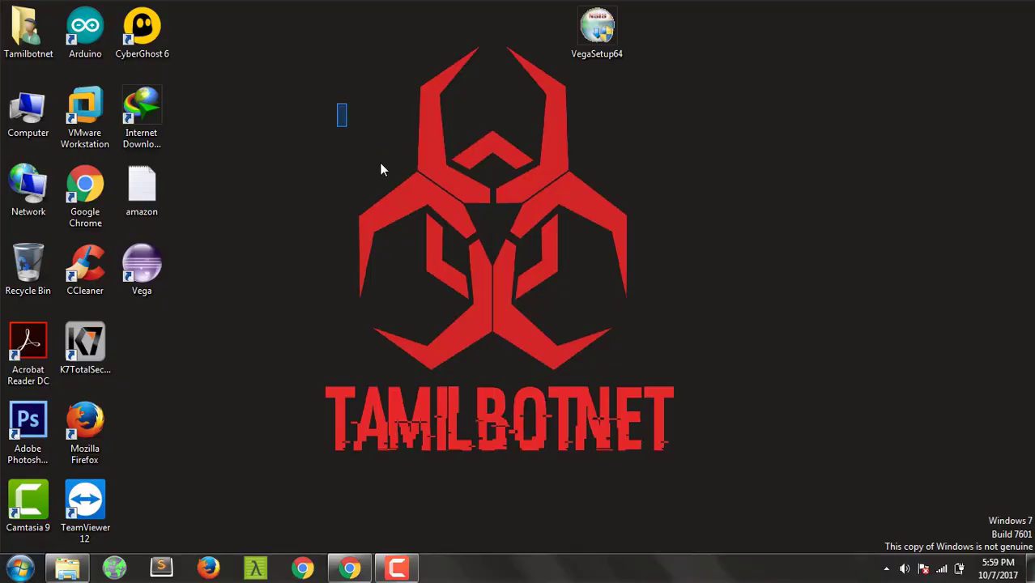
{"action": "right_click", "coordinate": [437, 146]}
{"action": "left_click", "coordinate": [436, 146]}
{"action": "right_click", "coordinate": [438, 147]}
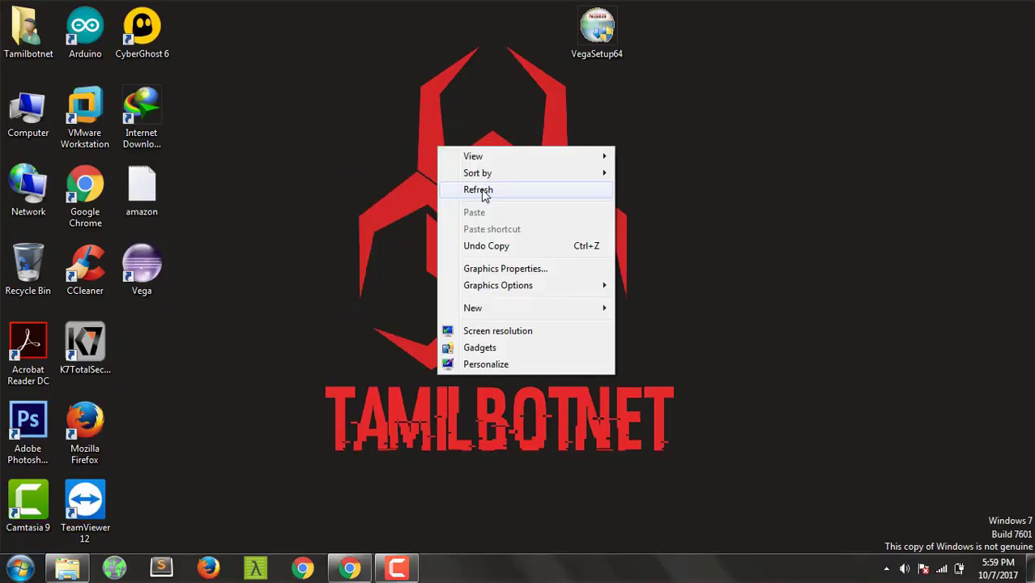
{"action": "left_click", "coordinate": [484, 194]}
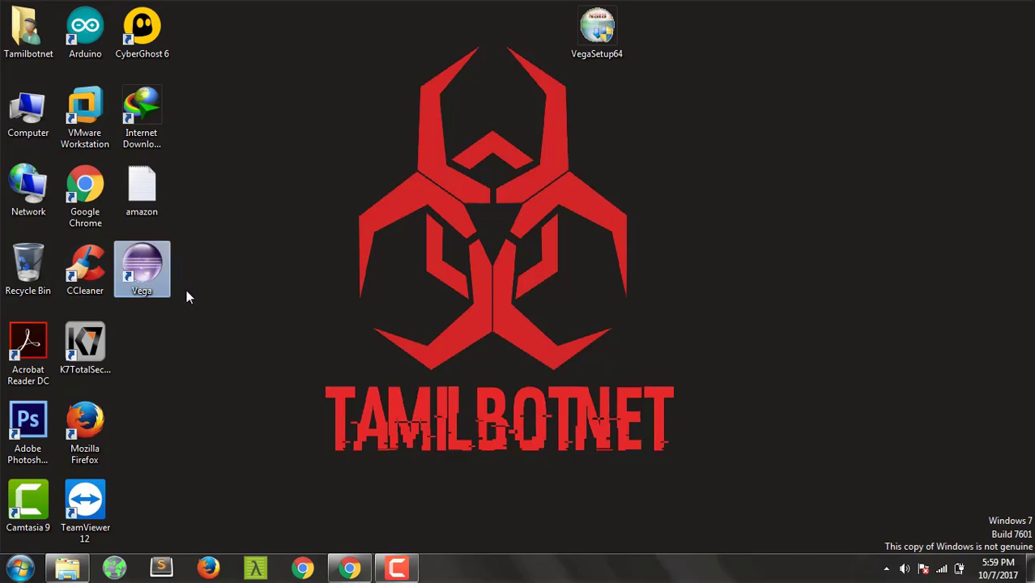
{"action": "left_click_drag", "start_coordinate": [158, 279], "coordinate": [186, 247]}
{"action": "left_click", "coordinate": [282, 276]}
{"action": "right_click", "coordinate": [283, 277]}
{"action": "left_click", "coordinate": [335, 317]}
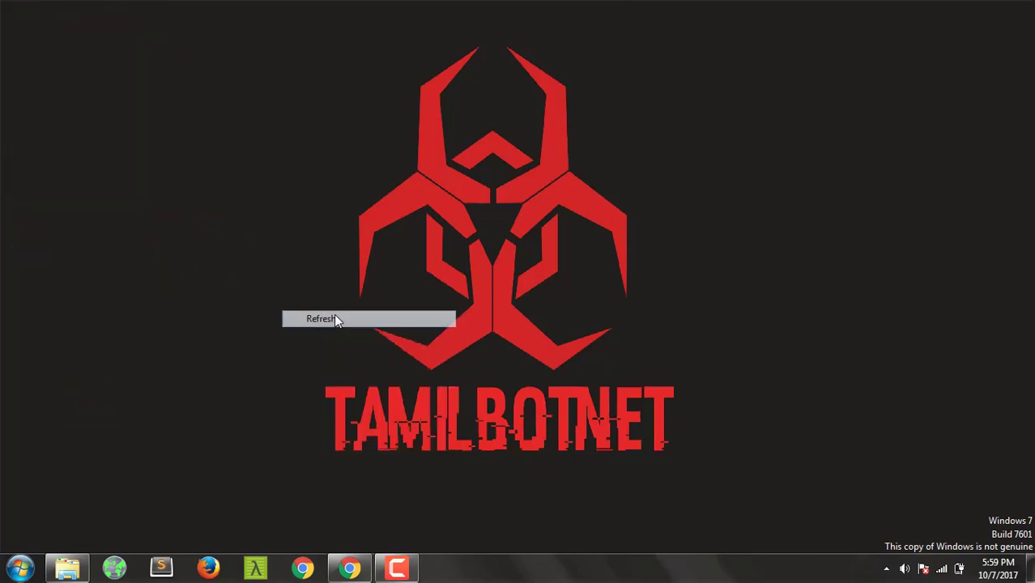
{"action": "right_click", "coordinate": [335, 316]}
{"action": "left_click", "coordinate": [348, 359]}
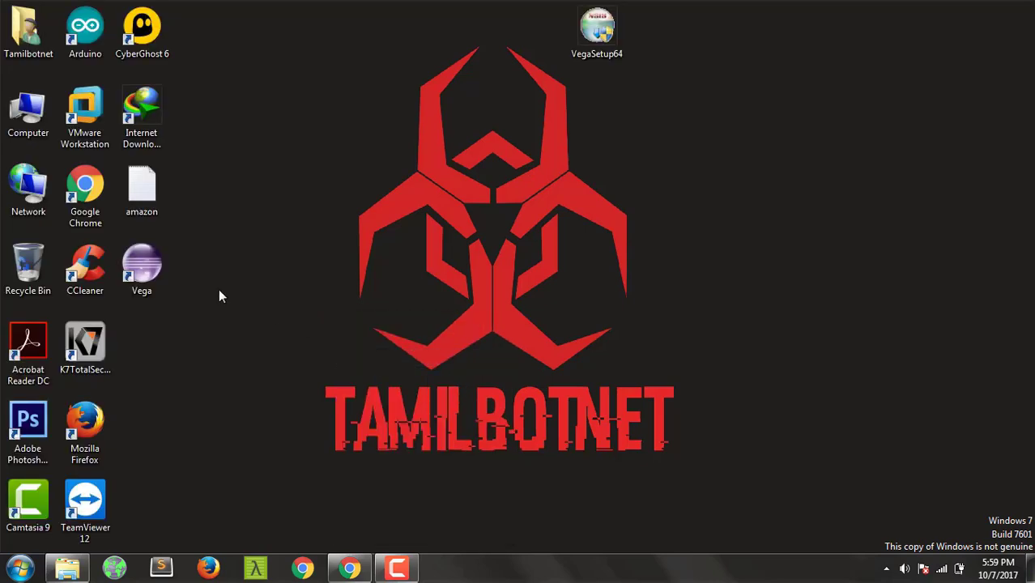
Launch Vega from its desktop shortcut and start setting up a new scan
{"action": "left_click", "coordinate": [142, 278]}
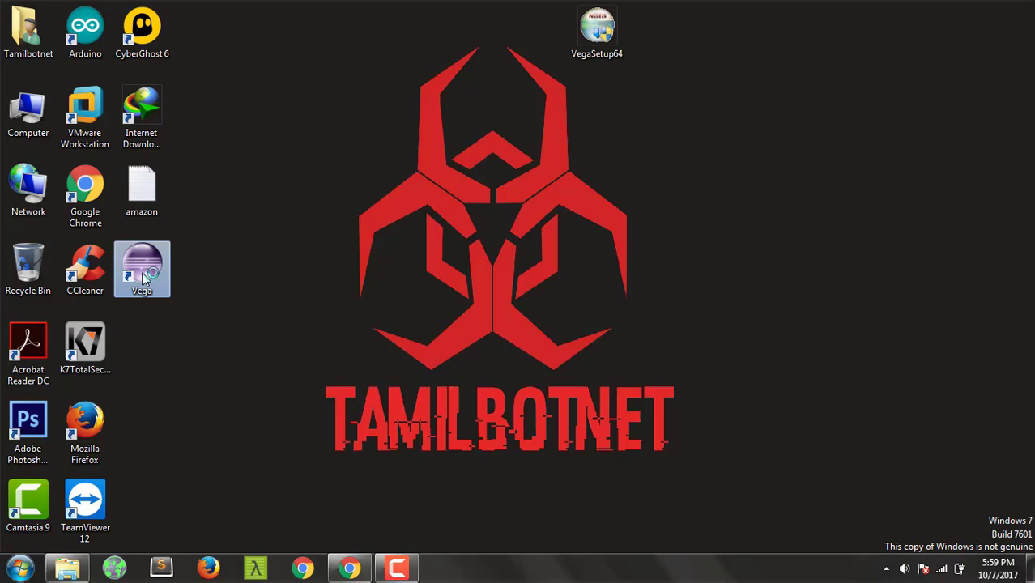
{"action": "double_click", "coordinate": [142, 278]}
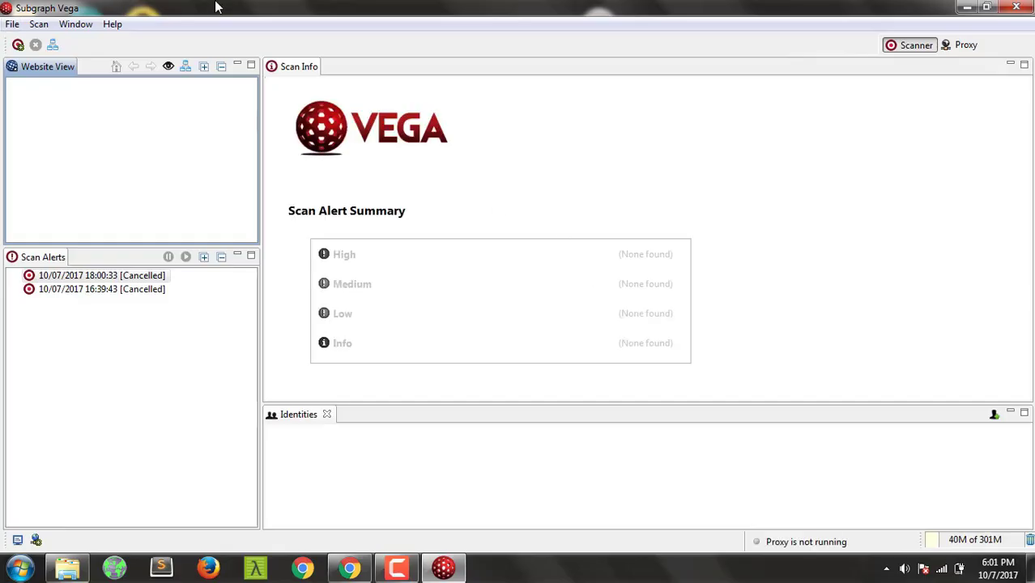
{"action": "left_click", "coordinate": [39, 24]}
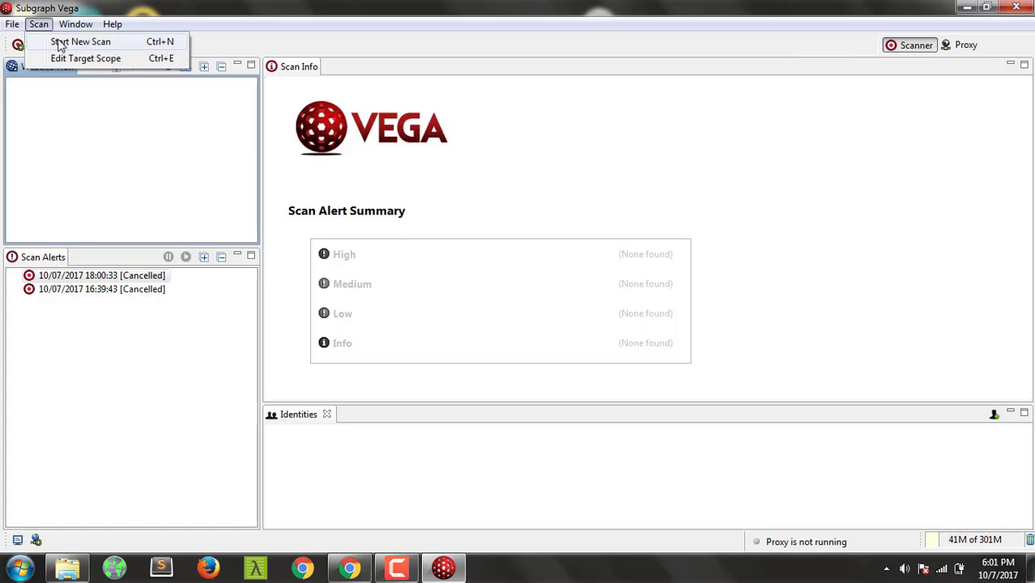
{"action": "left_click", "coordinate": [61, 43]}
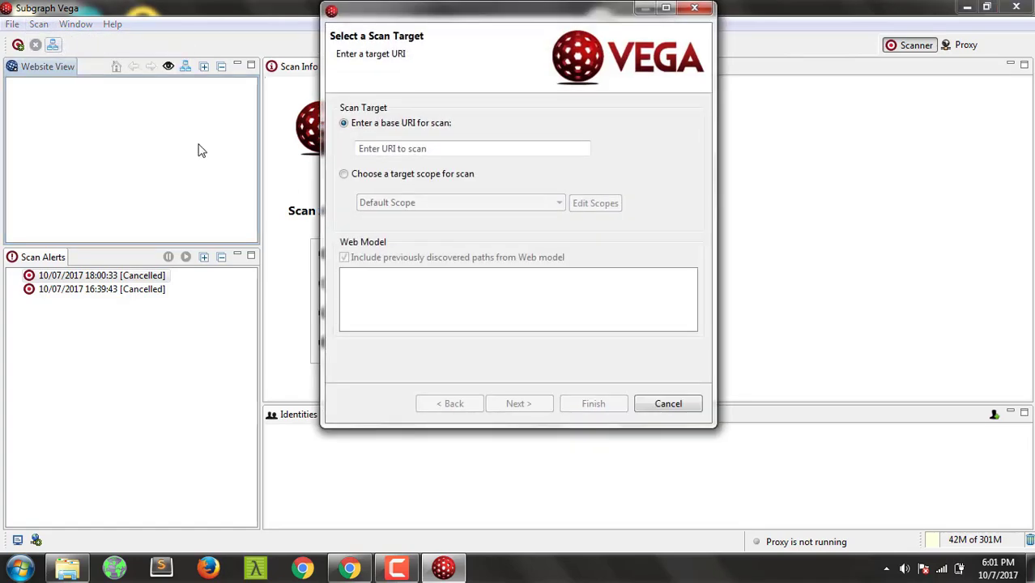
Choose a base URI as the scan target and enter tamilhackers.net
{"action": "left_click", "coordinate": [343, 174]}
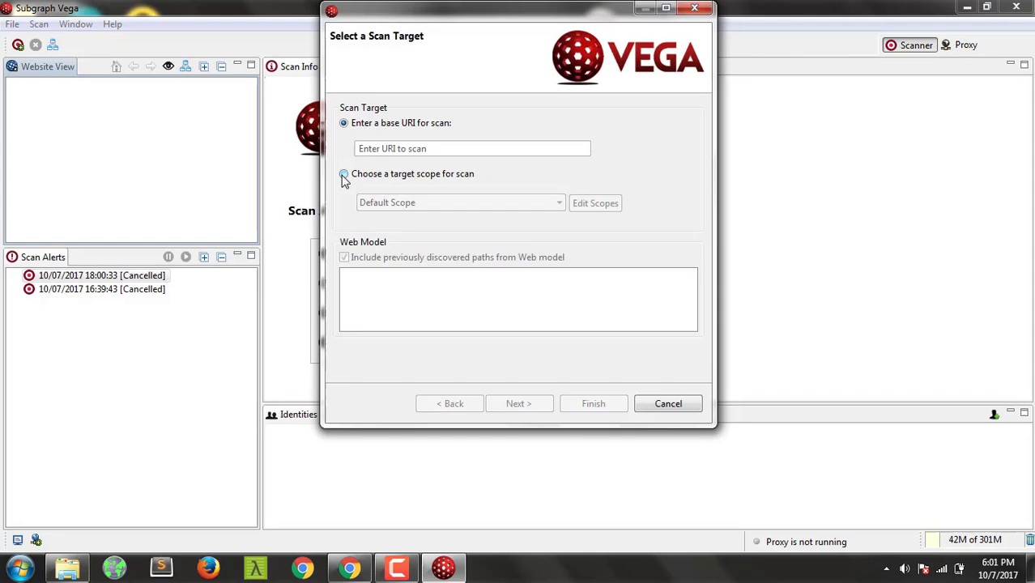
{"action": "left_click", "coordinate": [347, 126]}
{"action": "left_click", "coordinate": [349, 127]}
{"action": "left_click", "coordinate": [398, 151]}
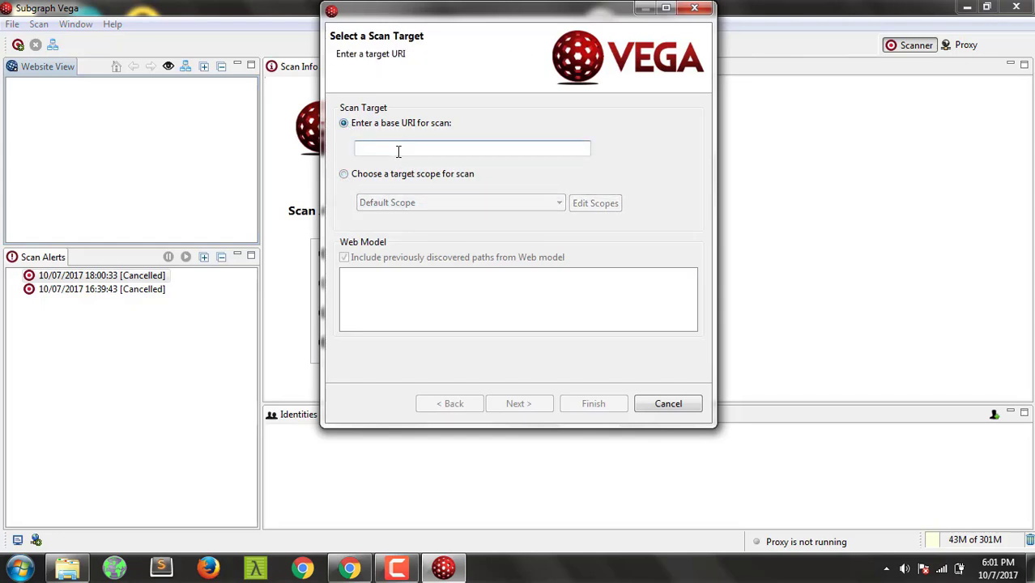
{"action": "type", "text": "tamilhackers."}
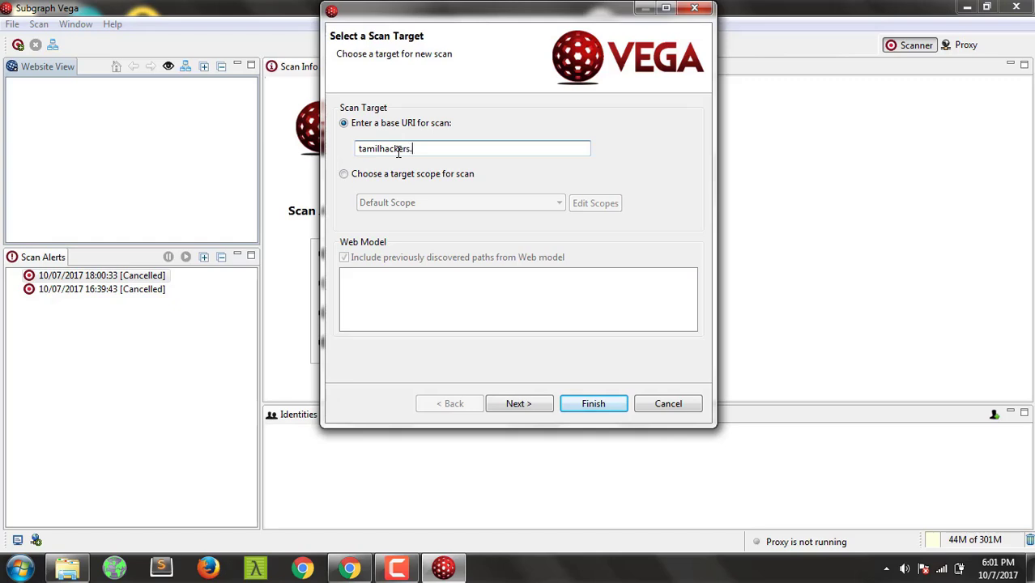
{"action": "type", "text": "et"}
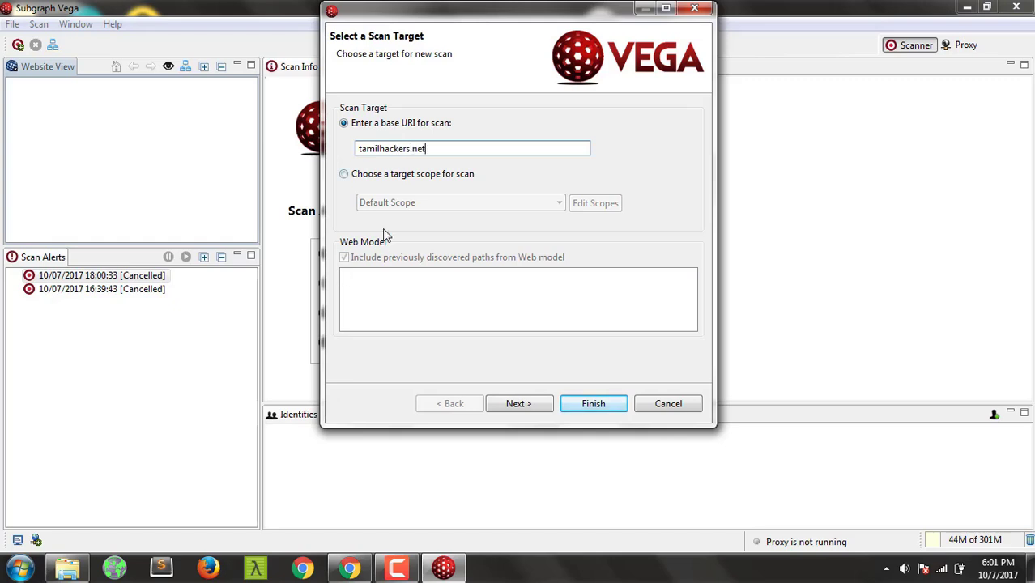
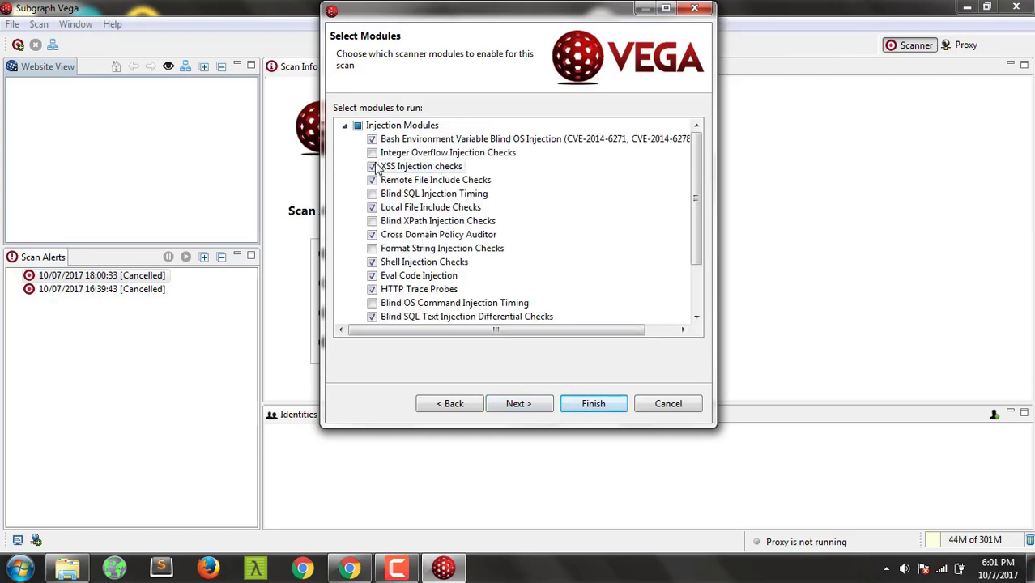
Review the injection checks offered for the scan, and collapse the Injection Modules group
{"action": "scroll", "coordinate": [376, 208], "scroll_direction": "down", "scroll_amount": 2}
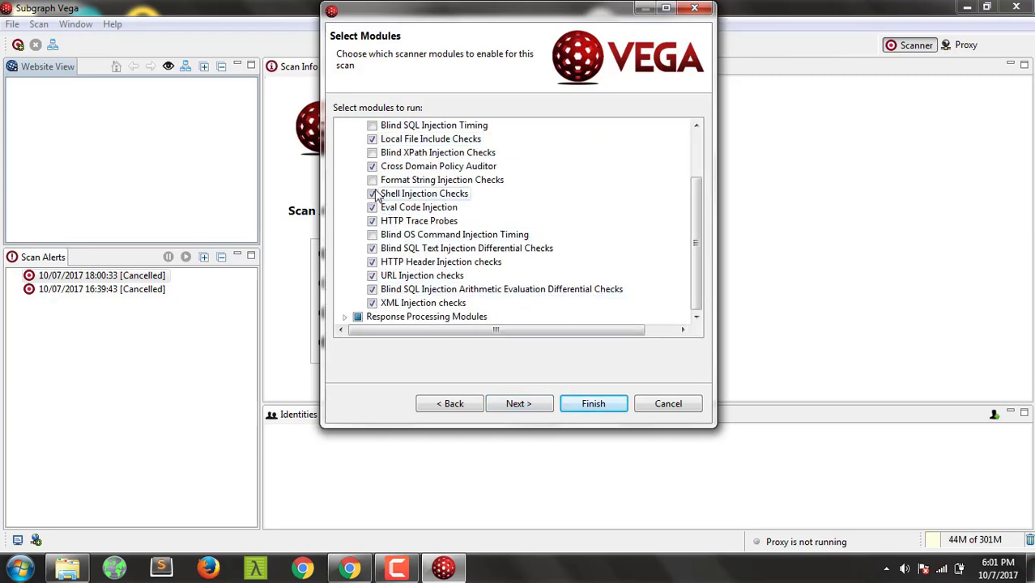
{"action": "scroll", "coordinate": [369, 193], "scroll_direction": "up", "scroll_amount": 2}
{"action": "left_click", "coordinate": [346, 126]}
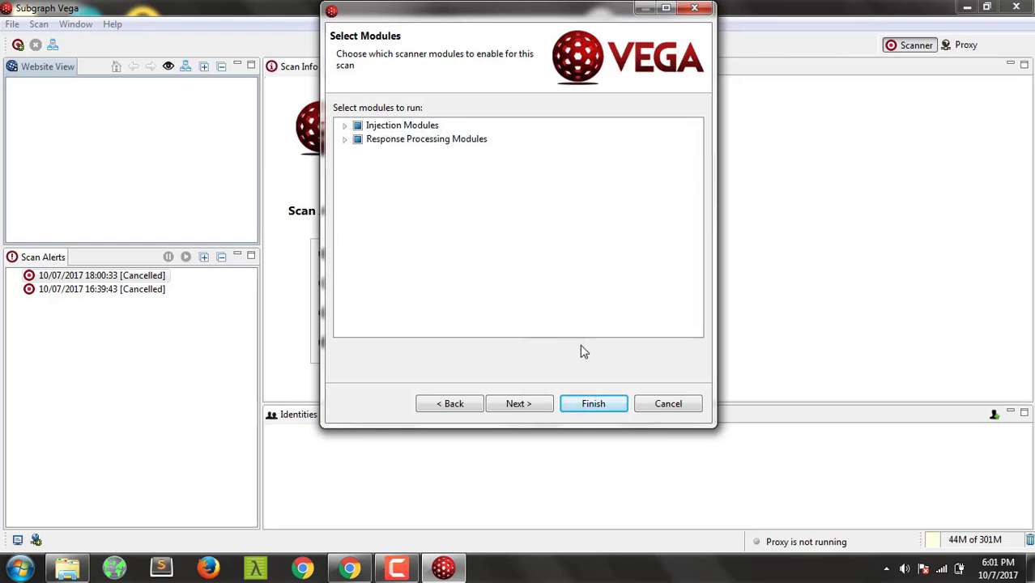
{"action": "left_click_drag", "start_coordinate": [539, 21], "coordinate": [545, 91]}
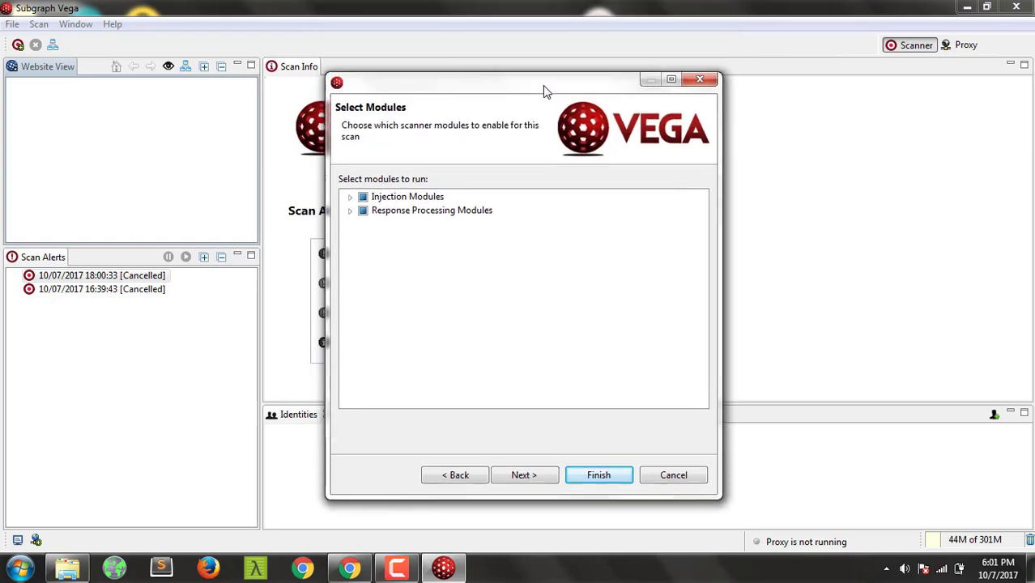